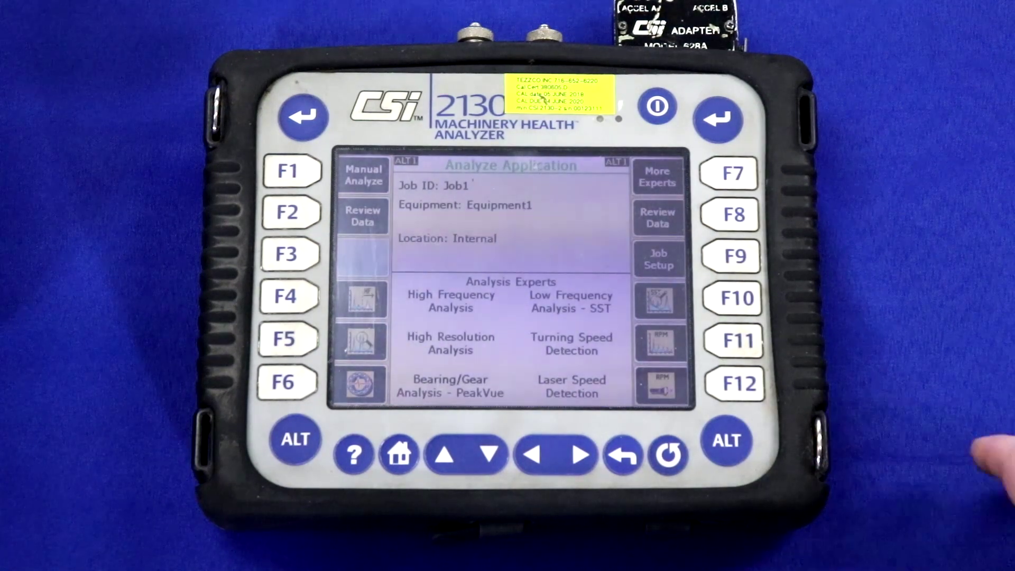
click(727, 440)
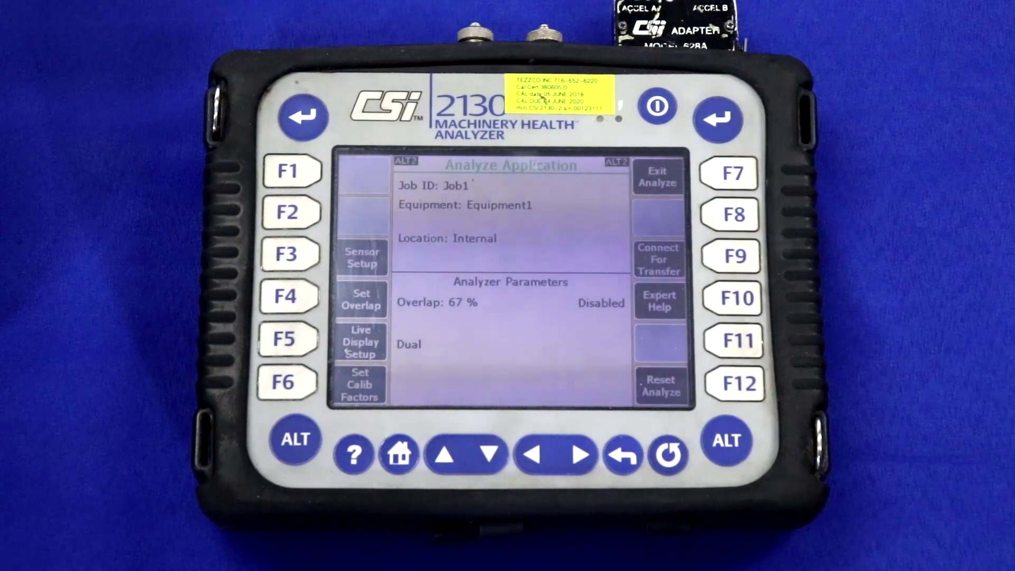
click(726, 440)
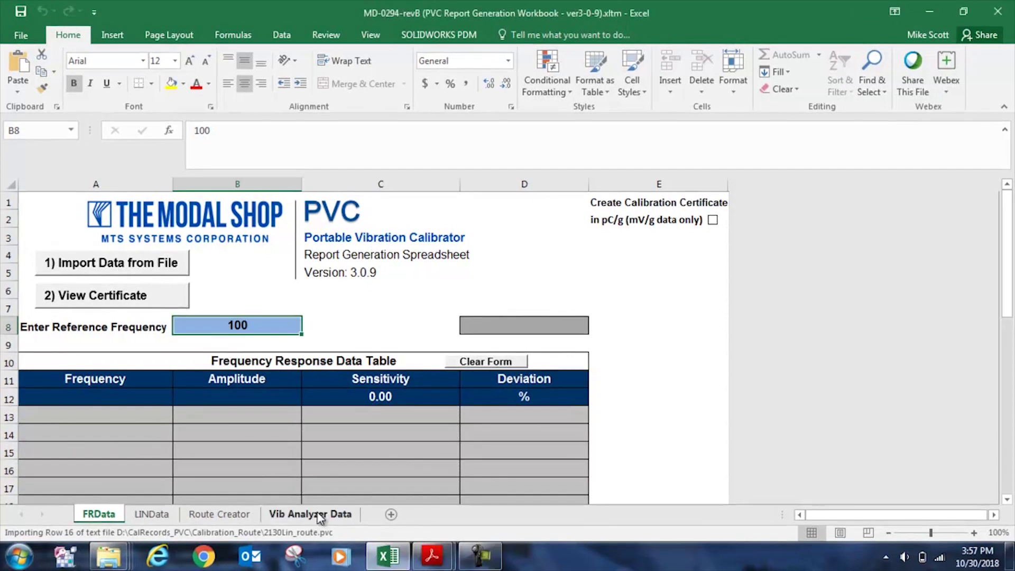
On the Vib Analyzer Data sheet, set the analyzer mode to Spectra and the frequency unit to Hz
click(320, 515)
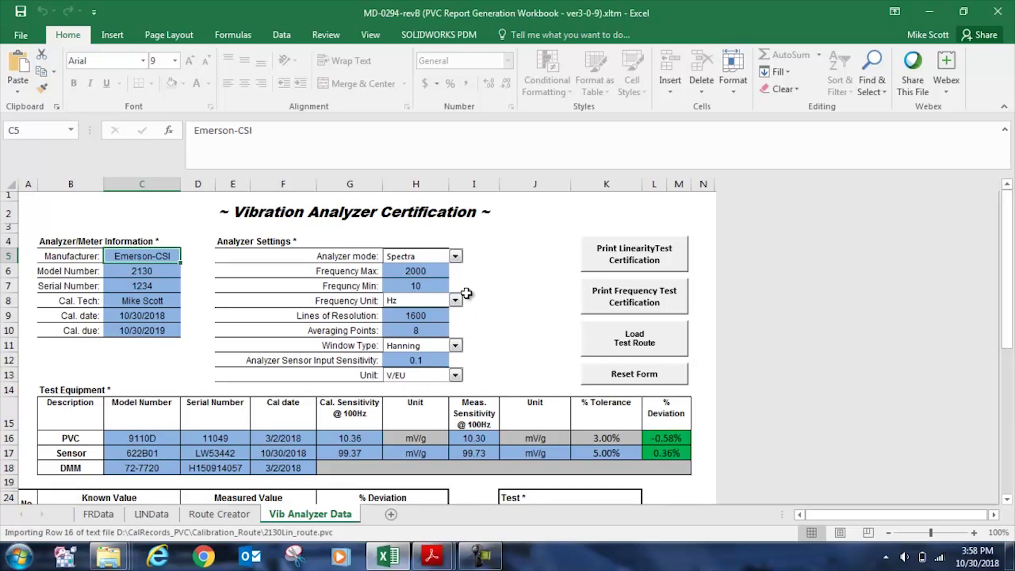
click(455, 257)
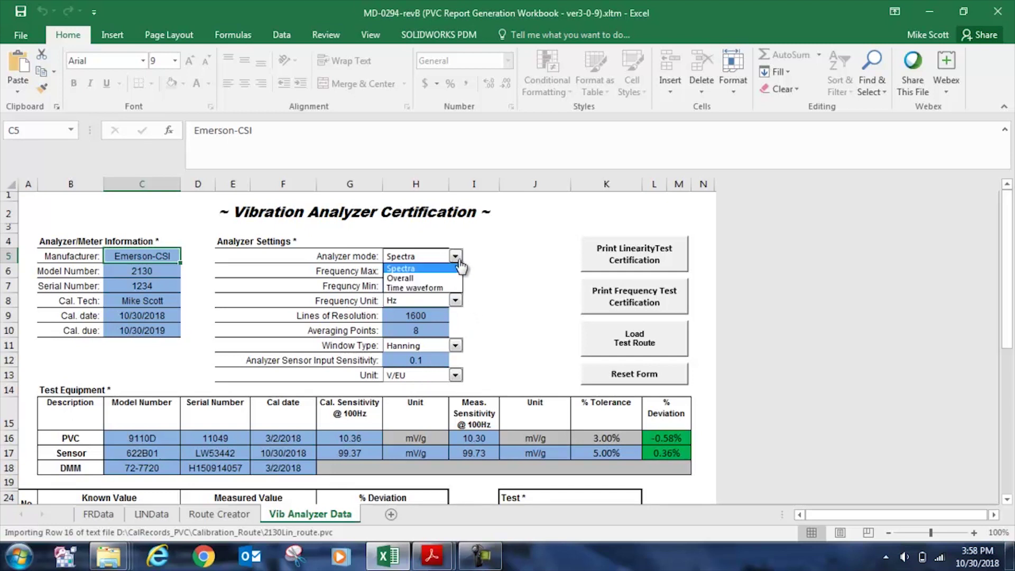
click(420, 270)
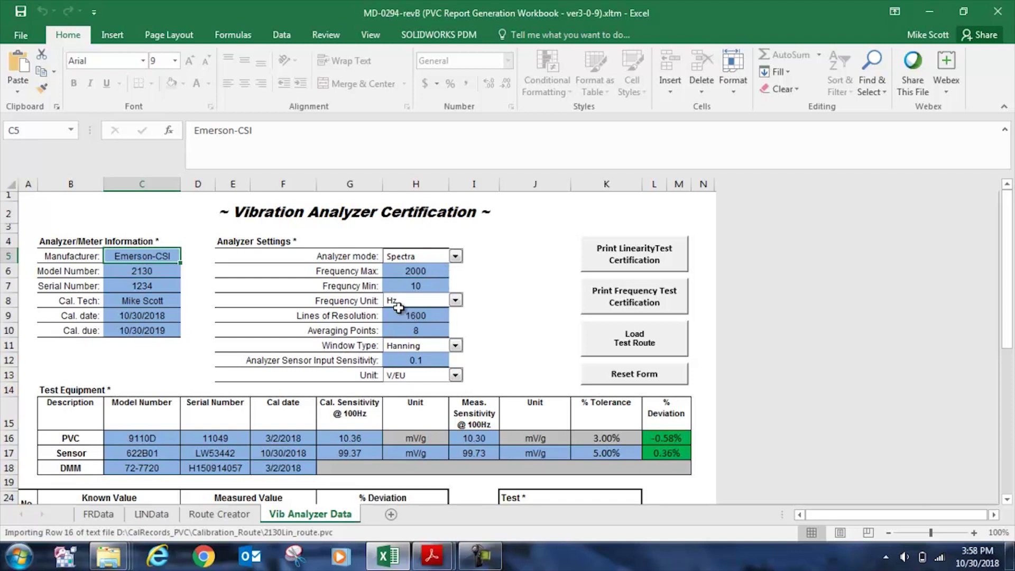
click(455, 300)
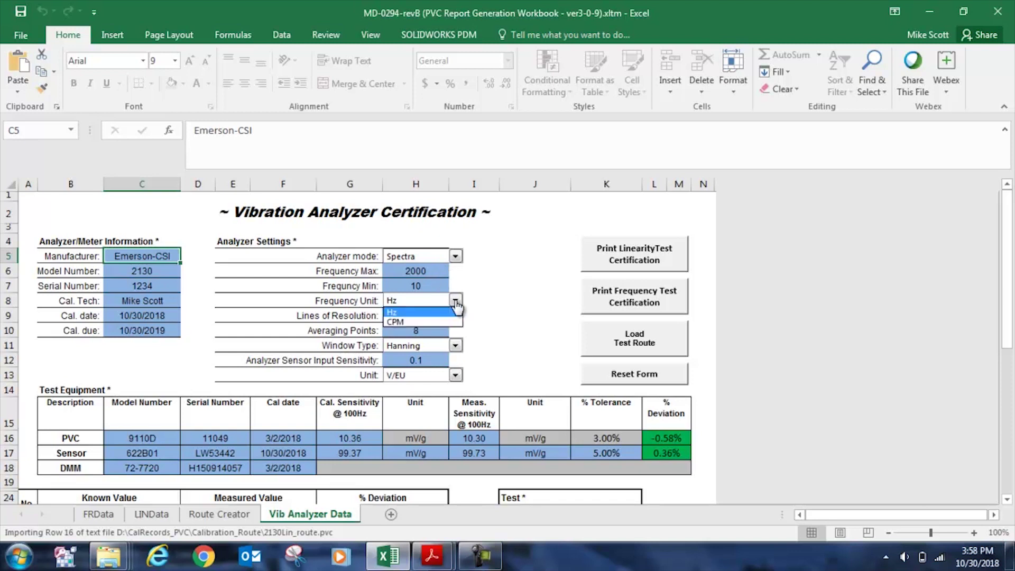
click(426, 315)
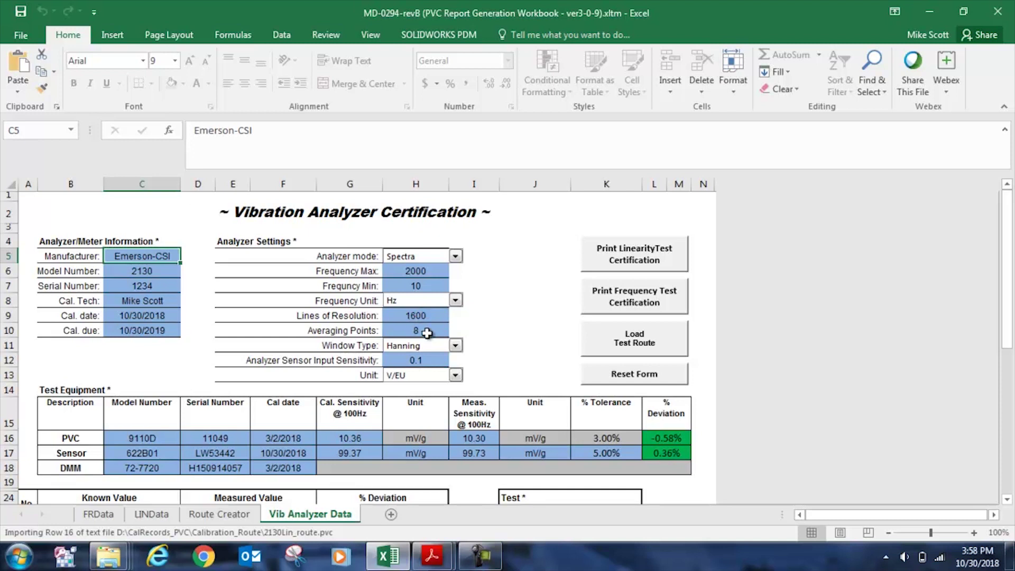
Set the analyzer's window type to Hanning and review the unit choices for the sensor input sensitivity, keeping V/EU
click(456, 346)
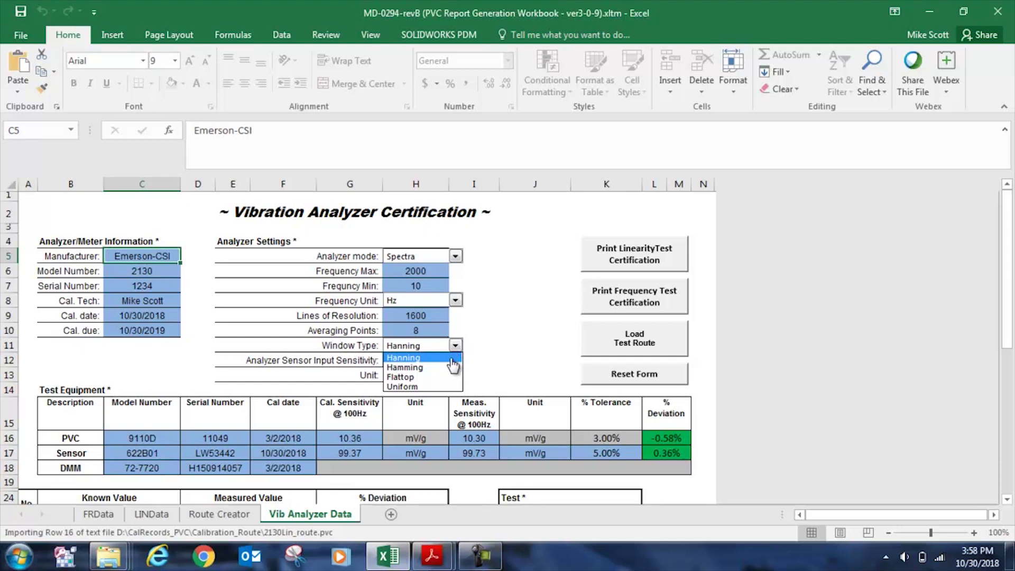
click(423, 358)
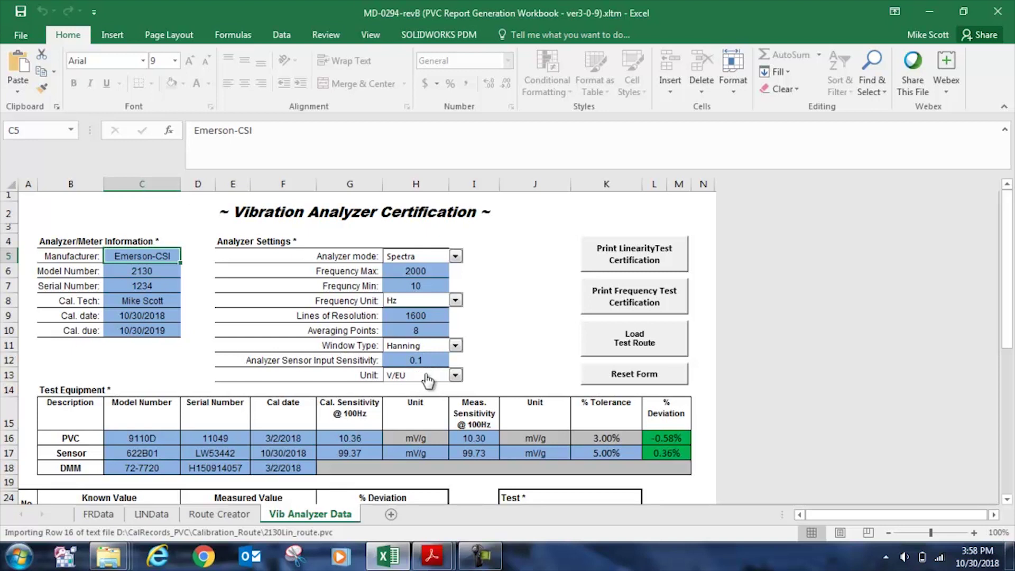
click(455, 376)
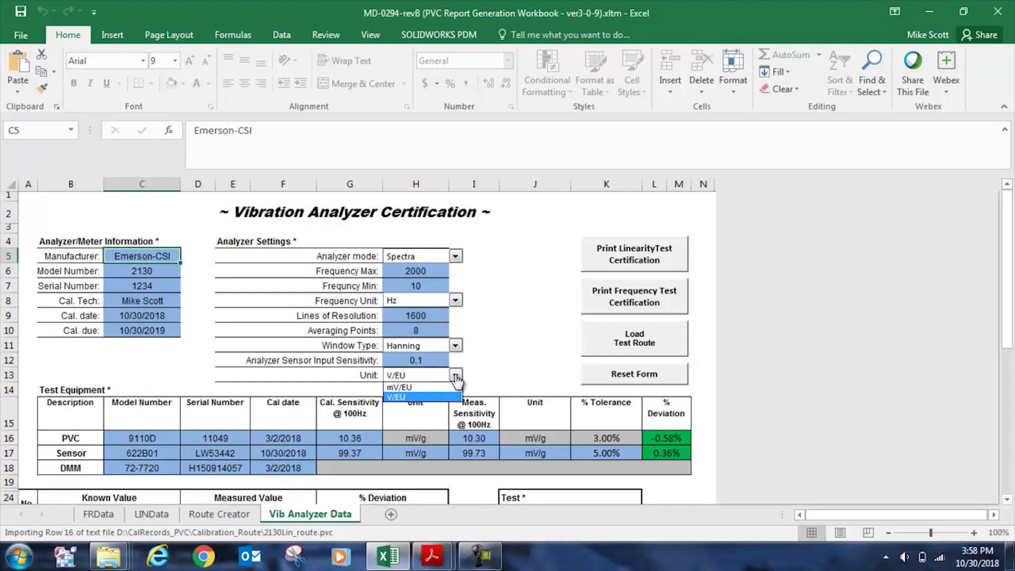
click(455, 376)
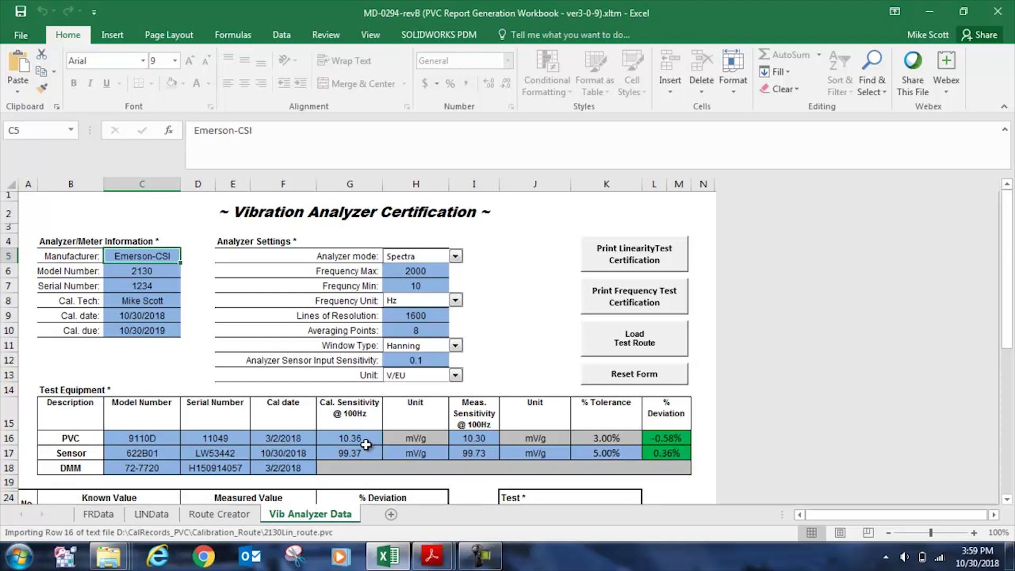
Check the PVC's reference sensitivity at 100 Hz on the 9110D calibration certificate in Acrobat Reader, and return to the Excel workbook
click(432, 555)
click(359, 508)
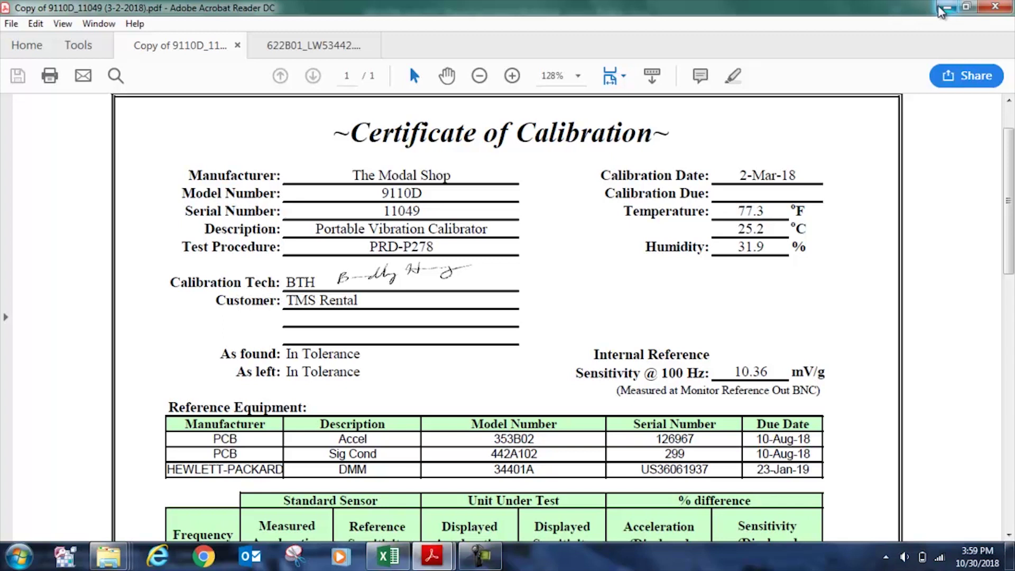
click(389, 557)
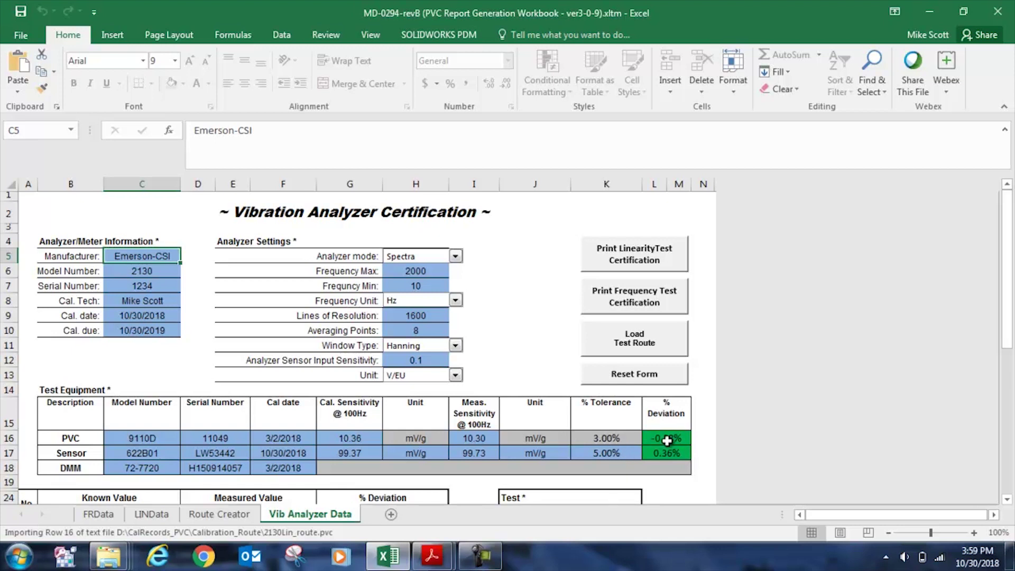
Try a measured sensitivity of 9.8 mV/g for the PVC in the Test Equipment table
click(476, 439)
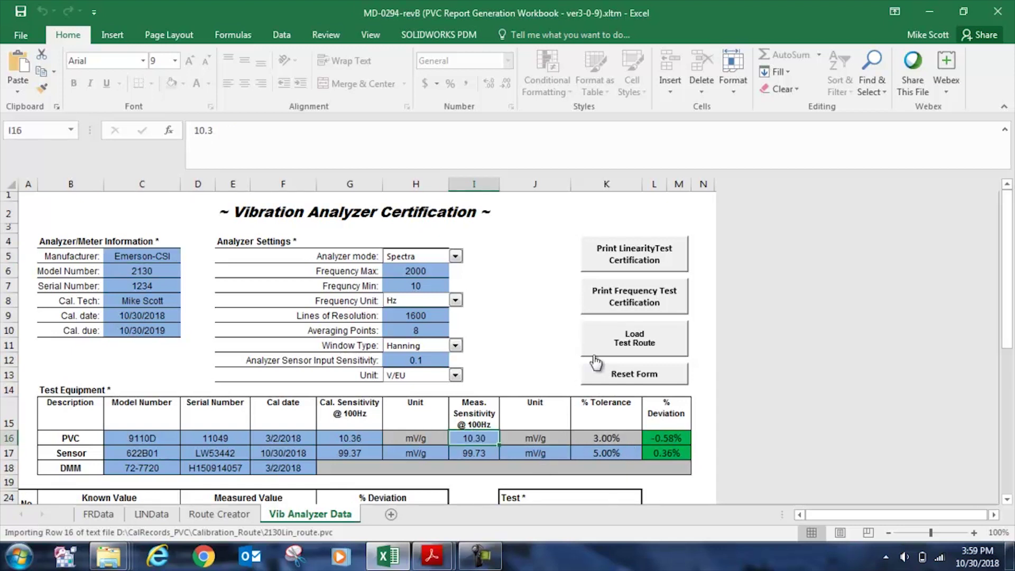
text(9.8)
key(Return)
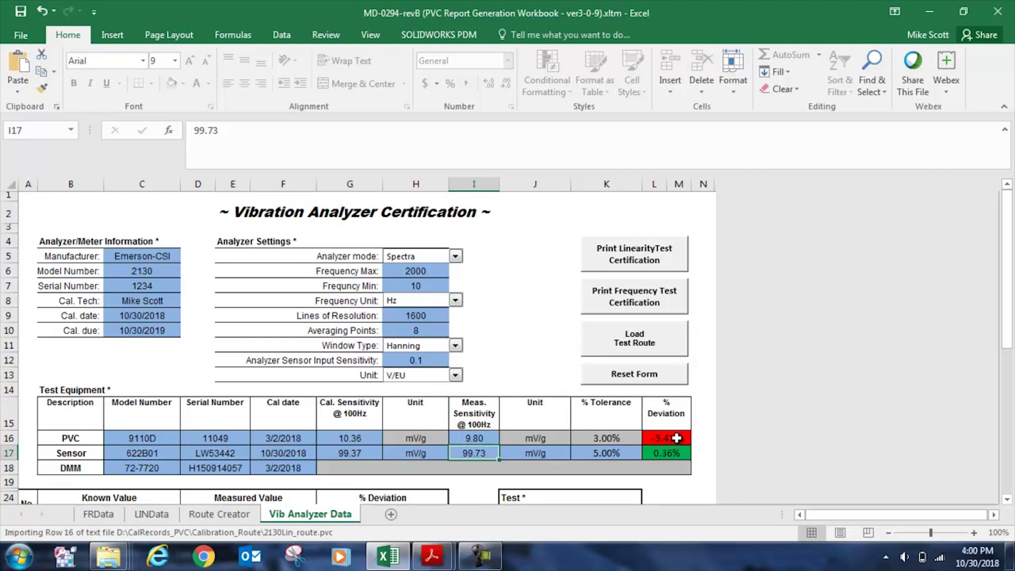
Set the PVC's measured sensitivity at 100 Hz to 10.3 mV/g
click(475, 439)
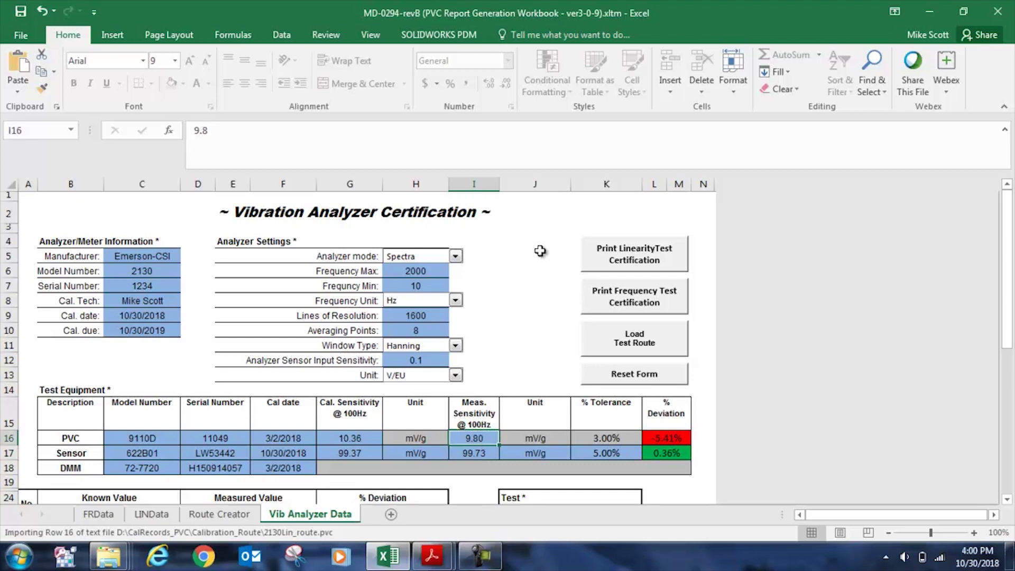
text(10.)
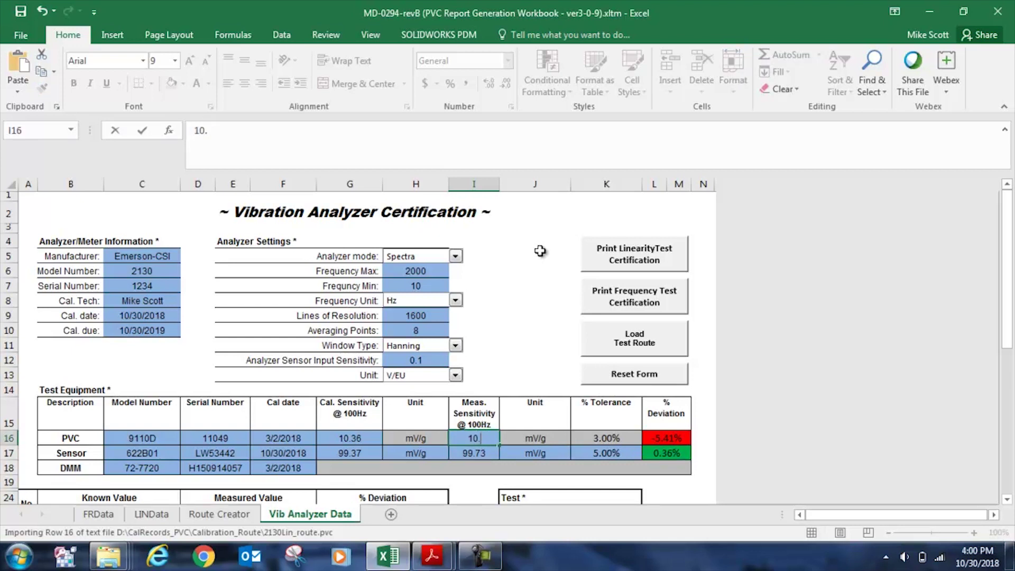
text(3)
key(Return)
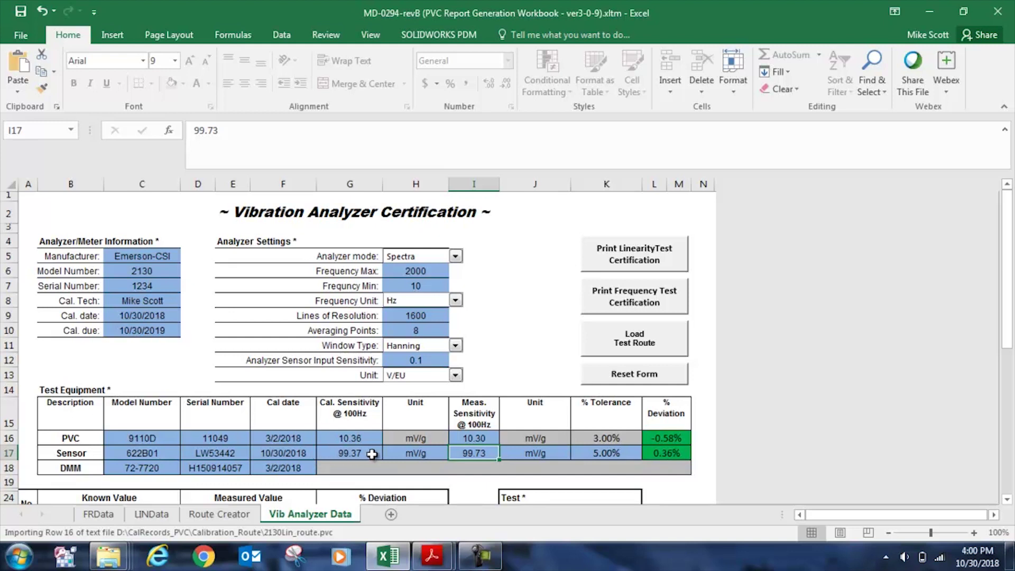
Check the sensor's sensitivity at 100 Hz on the 622B01 calibration certificate in Acrobat Reader, and return to the Excel workbook
mouse_move(432, 555)
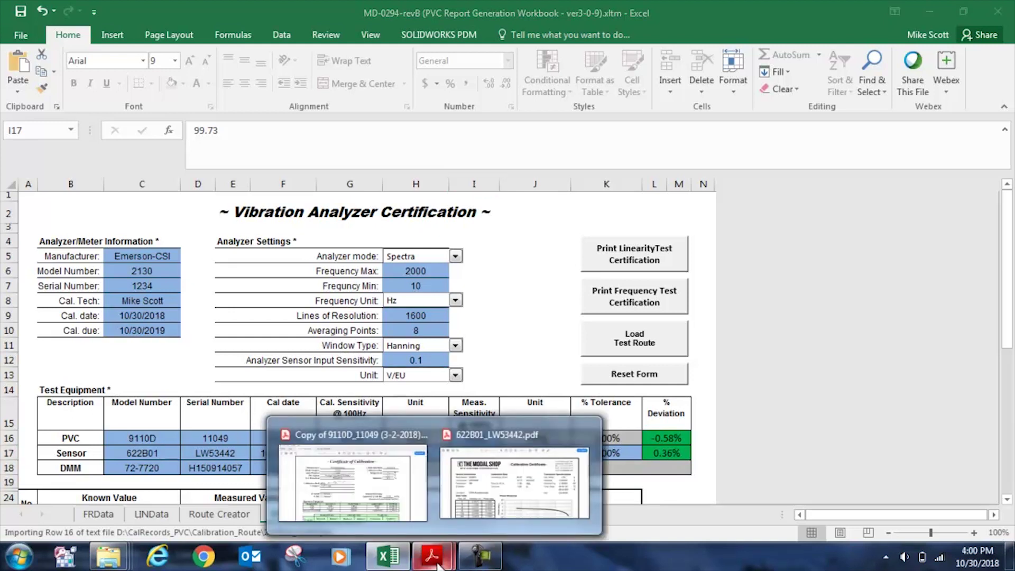
click(497, 501)
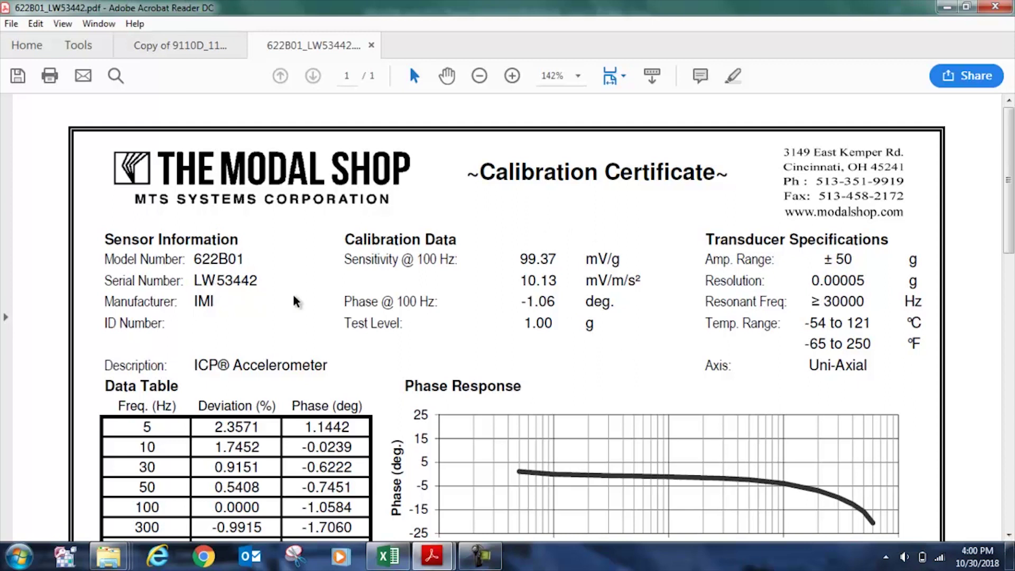
click(942, 11)
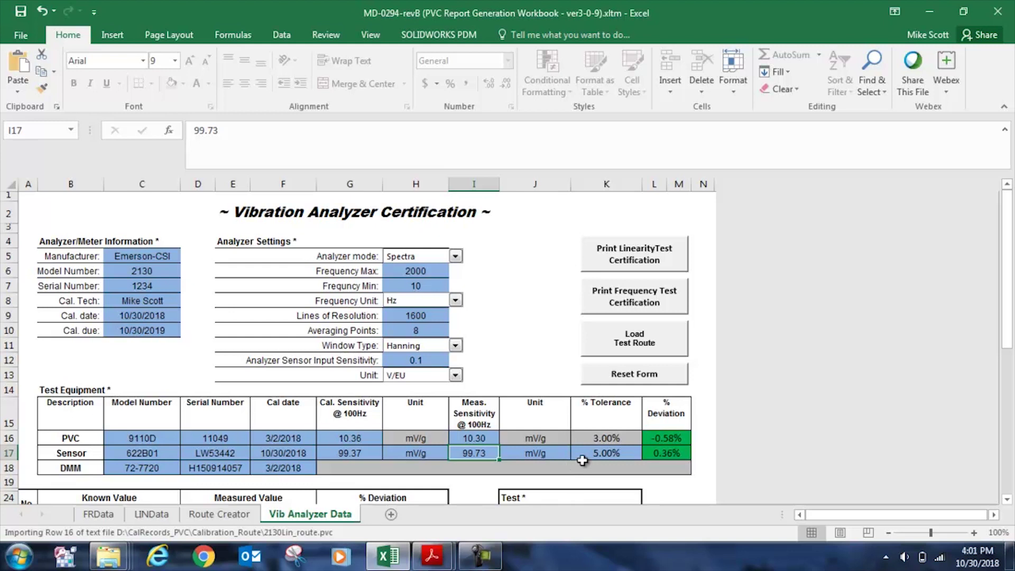
Try a 10% tolerance for the sensor in the Test Equipment table, and undo that change
click(602, 453)
text(10)
key(Return)
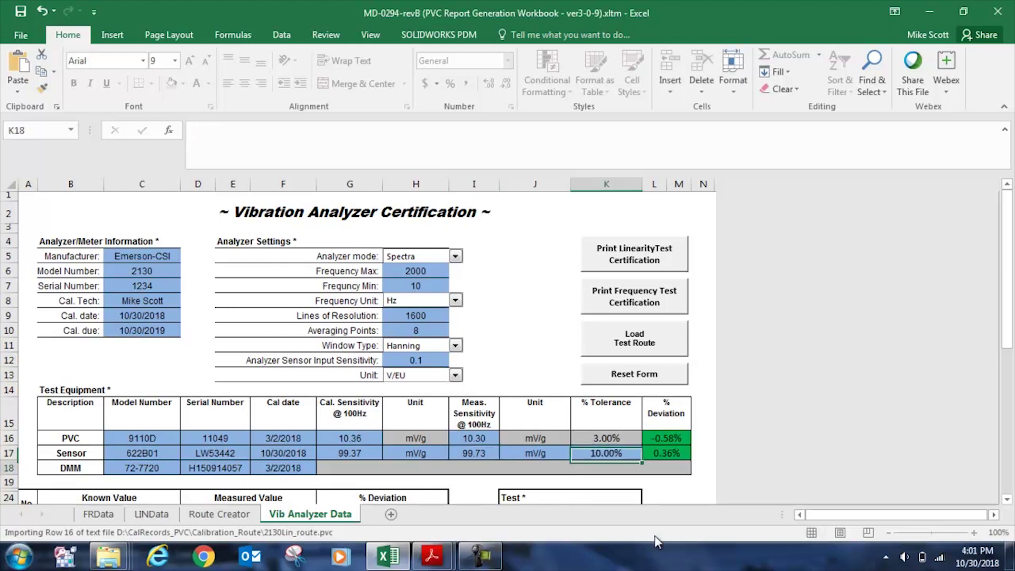
double_click(620, 456)
key(Escape)
key(ctrl+z)
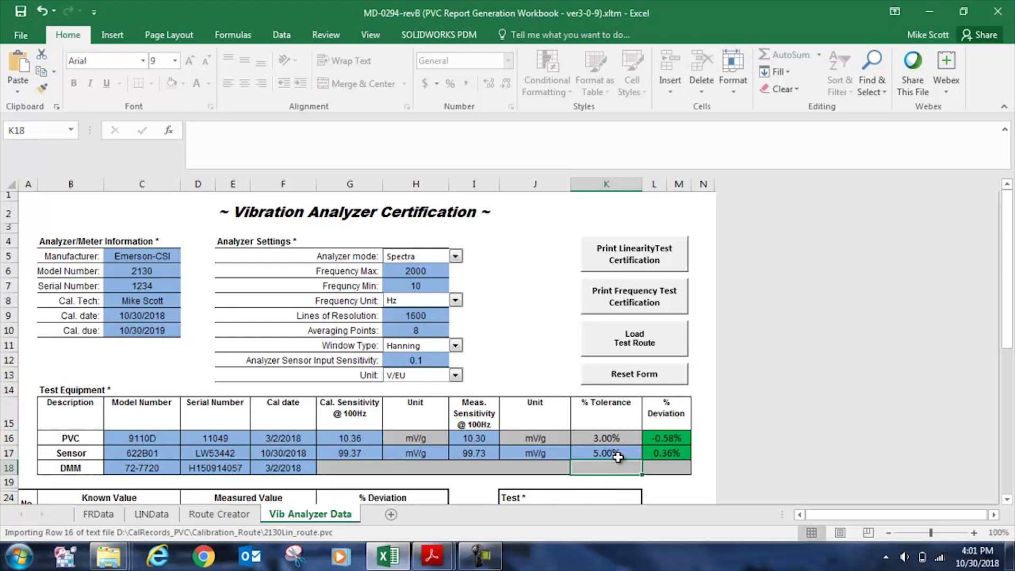
Try a measured sensitivity of 93 mV/g for the sensor in the Test Equipment table
scroll(620, 456, down, 4)
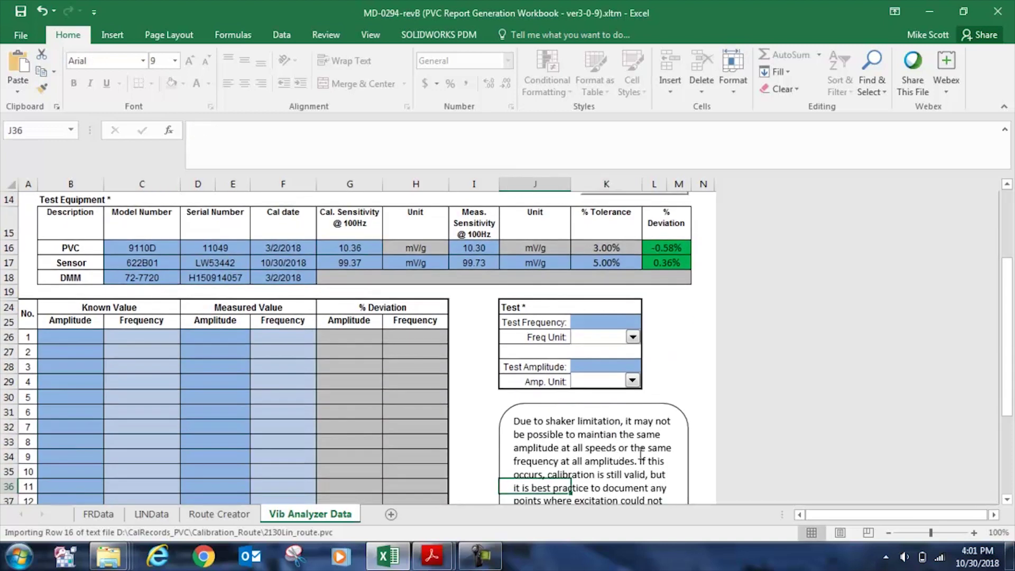
scroll(641, 453, up, 4)
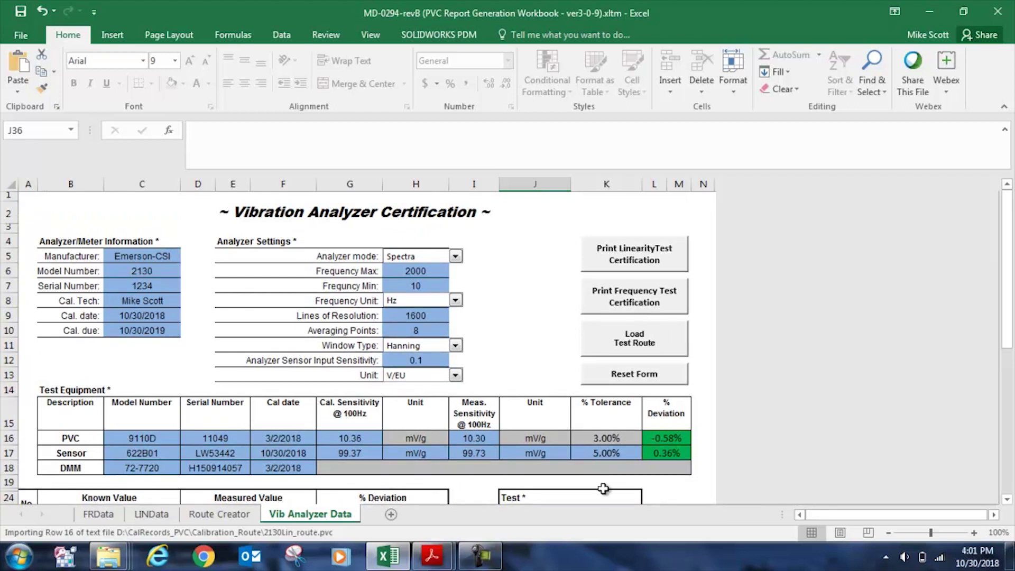
click(473, 455)
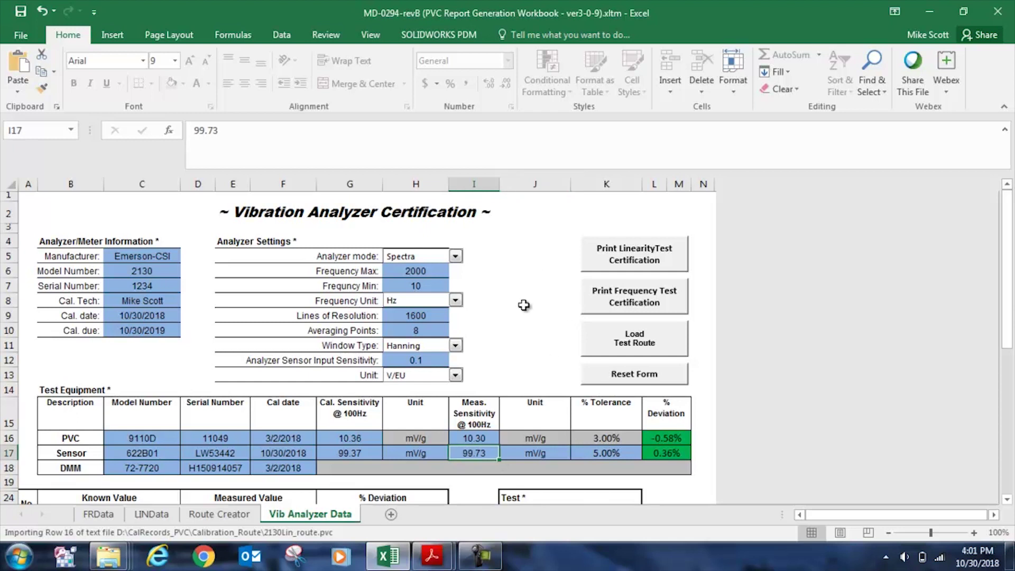
text(93)
key(Return)
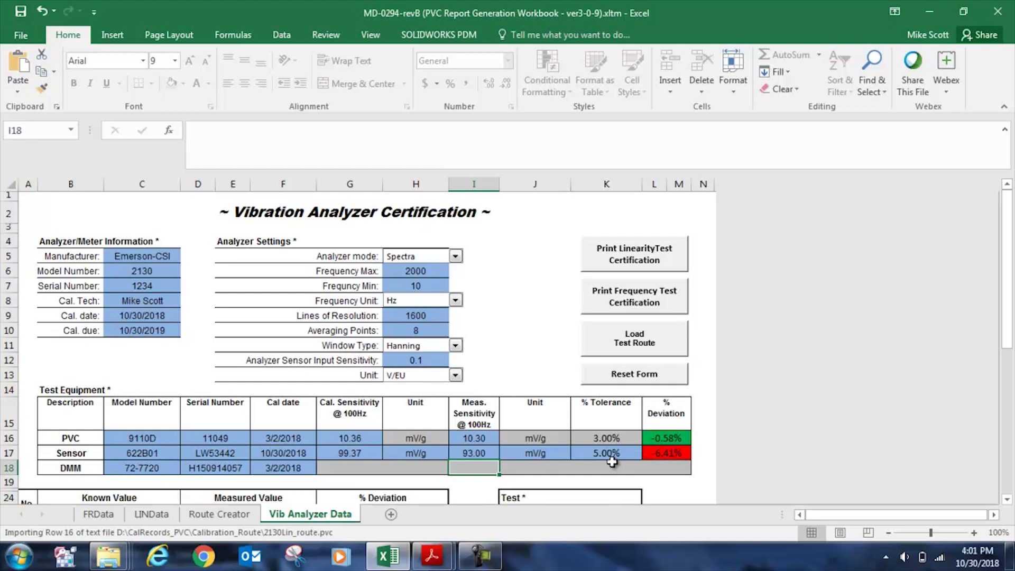
Set the sensor's measured sensitivity at 100 Hz to 99.73 mV/g
click(475, 453)
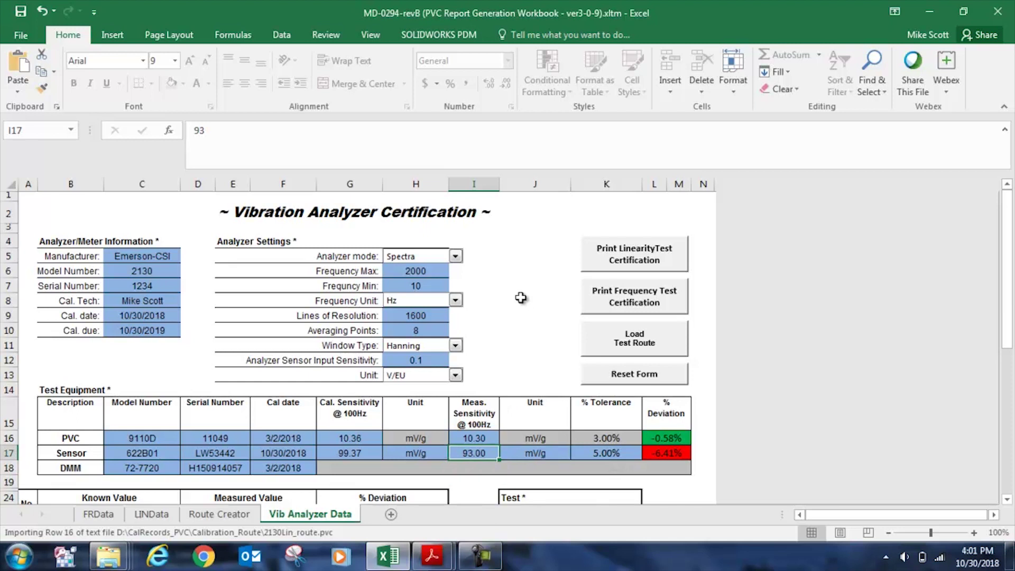
text(99.)
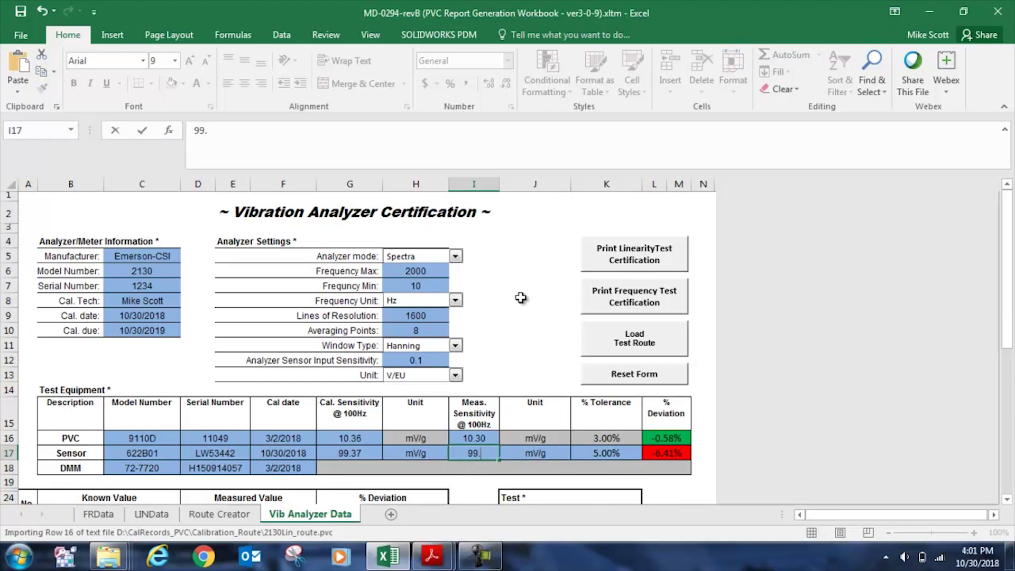
text(73)
key(Return)
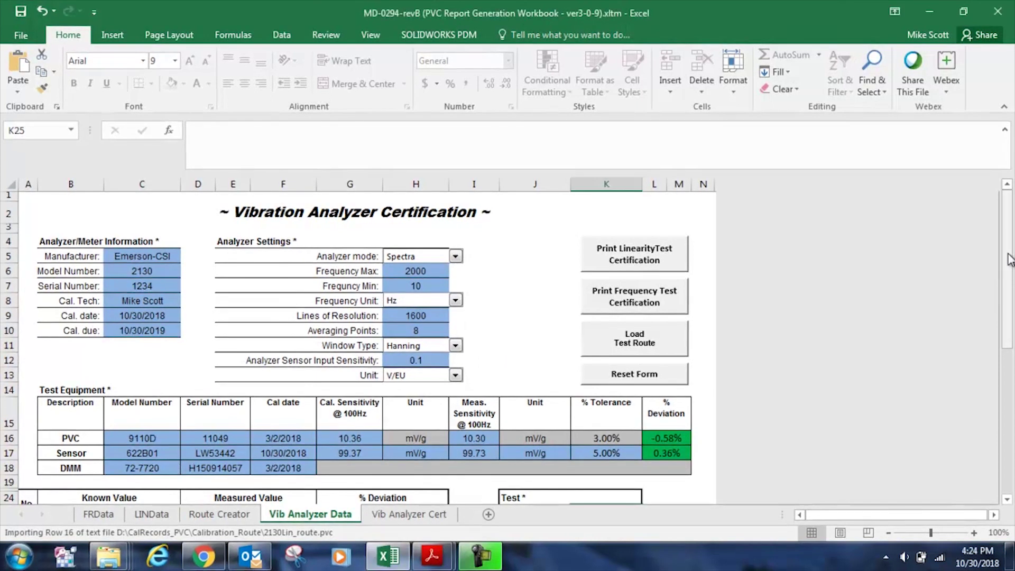
Load the test route file 2130Lin_route.pvc from the Calibration_Route folder and acknowledge the reminder about test point units
drag(1010, 259, 1010, 349)
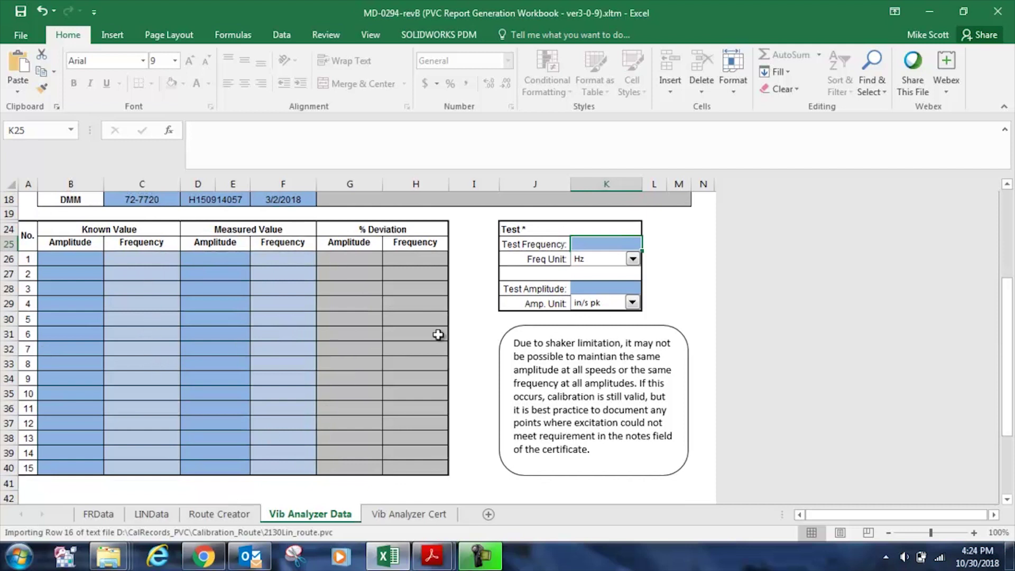
drag(1011, 362, 1010, 356)
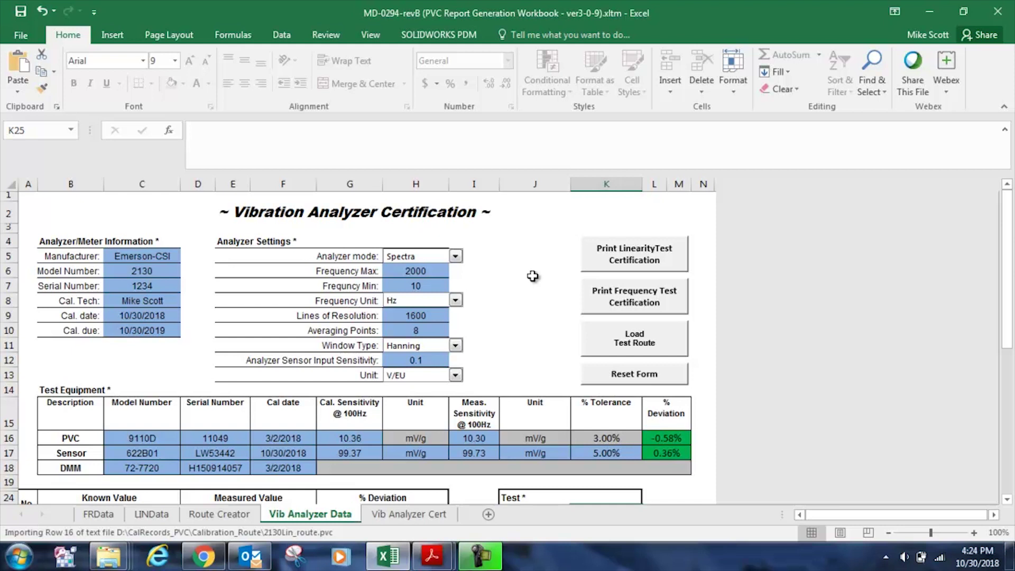
click(638, 342)
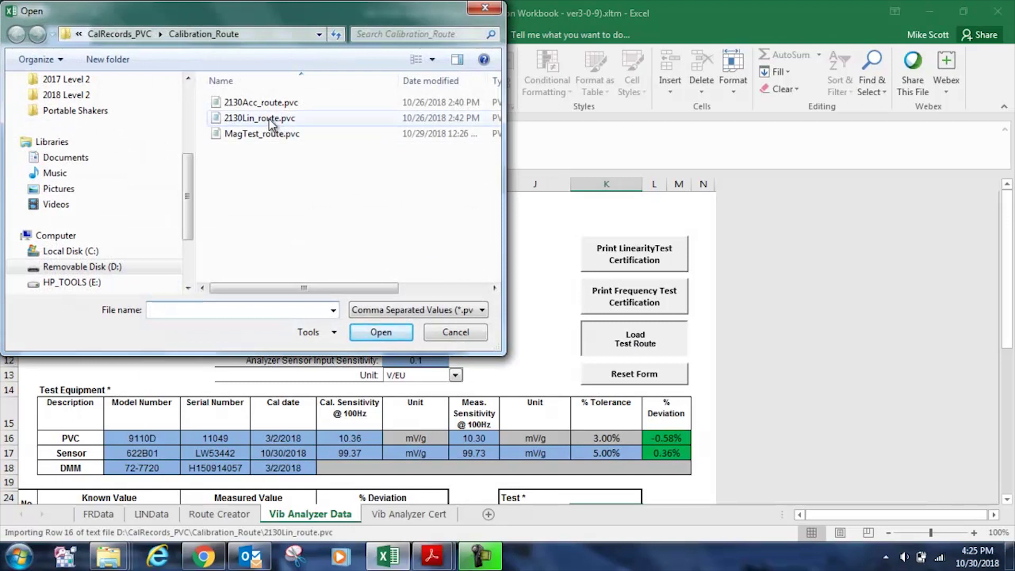
double_click(235, 119)
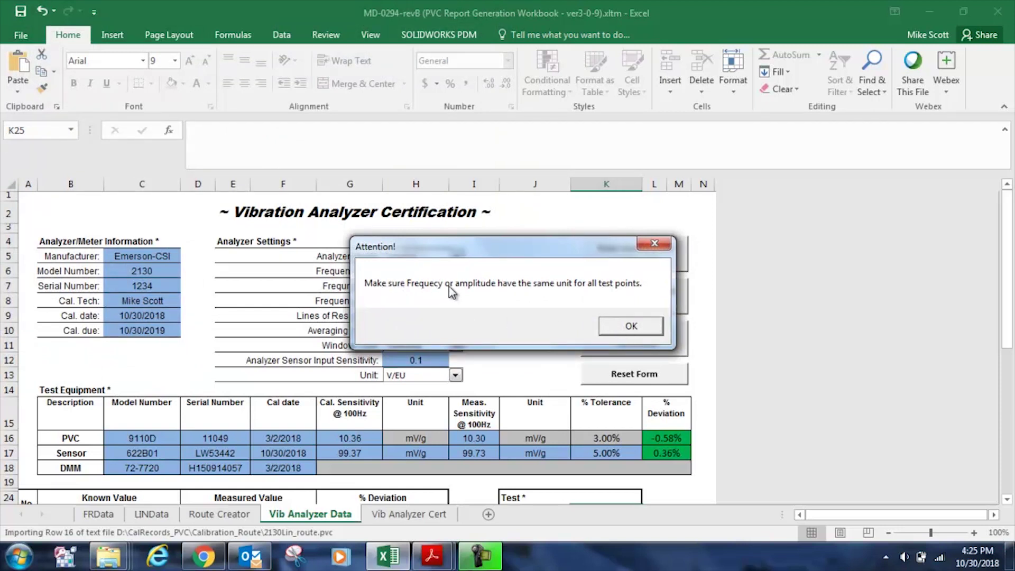
click(631, 325)
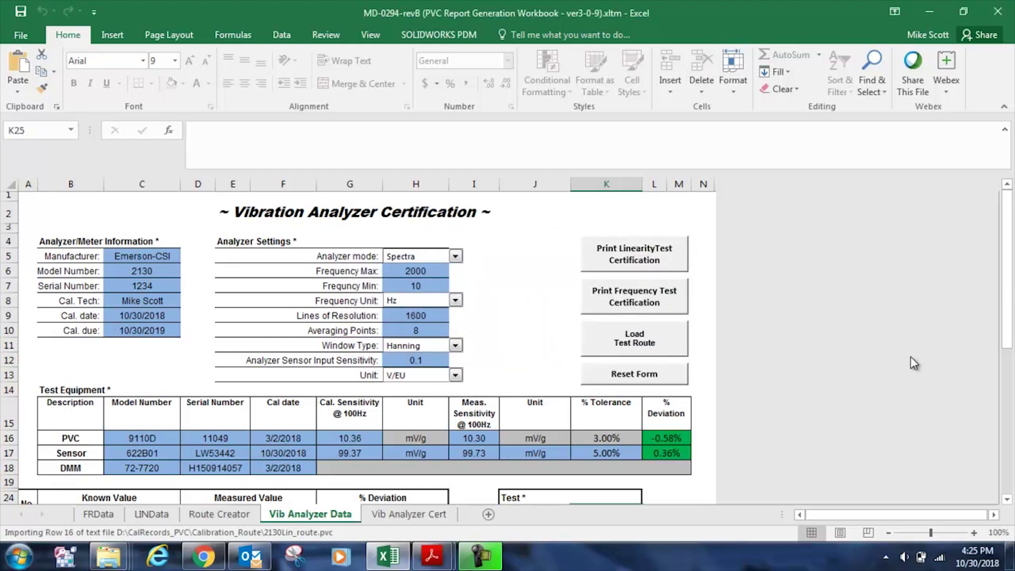
Enter measured amplitudes of 0.197, 0.395, 0.593, 0.793 and 0.992 for test points 1 to 5
drag(1010, 258, 1001, 341)
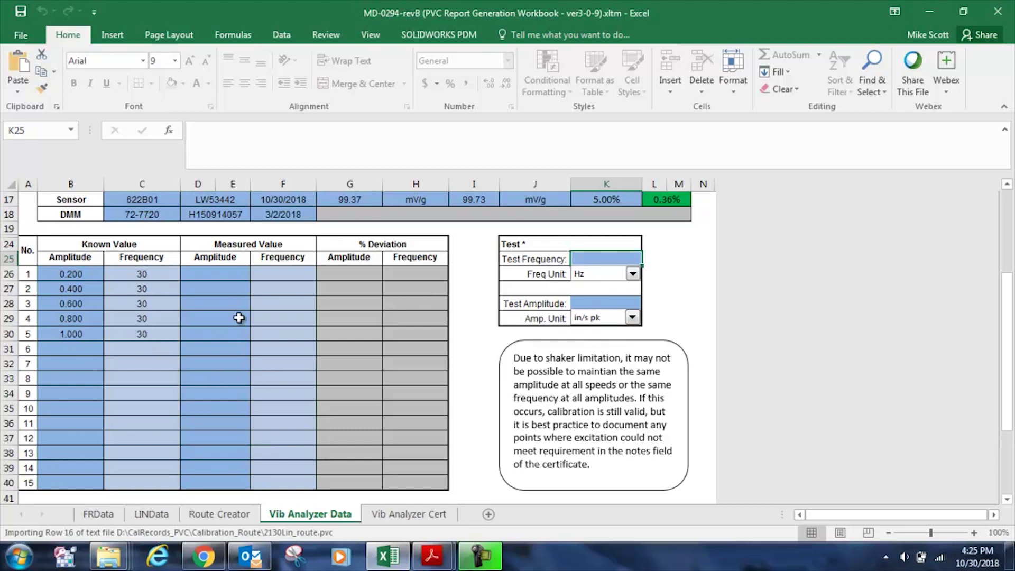
click(216, 272)
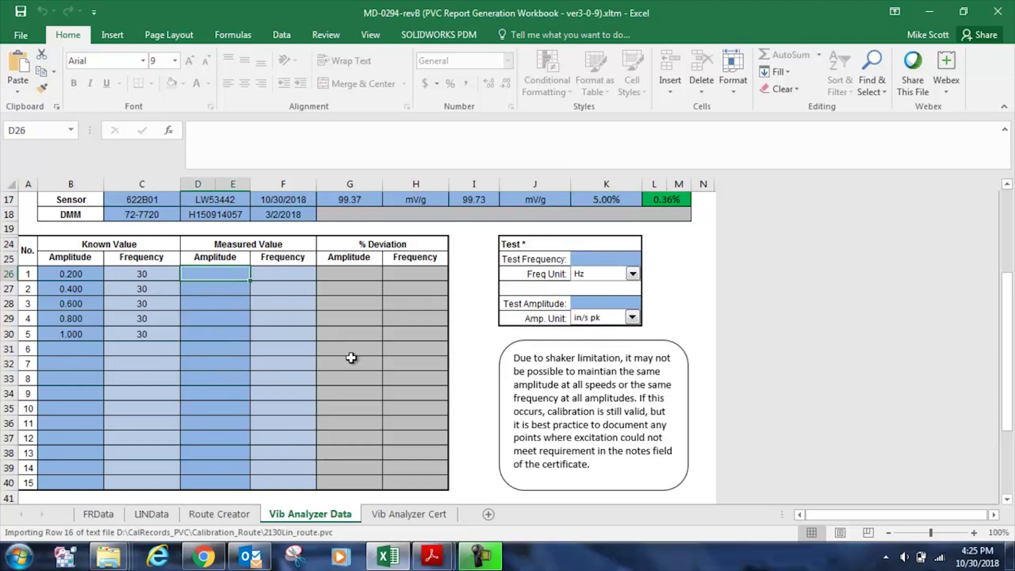
text(.19)
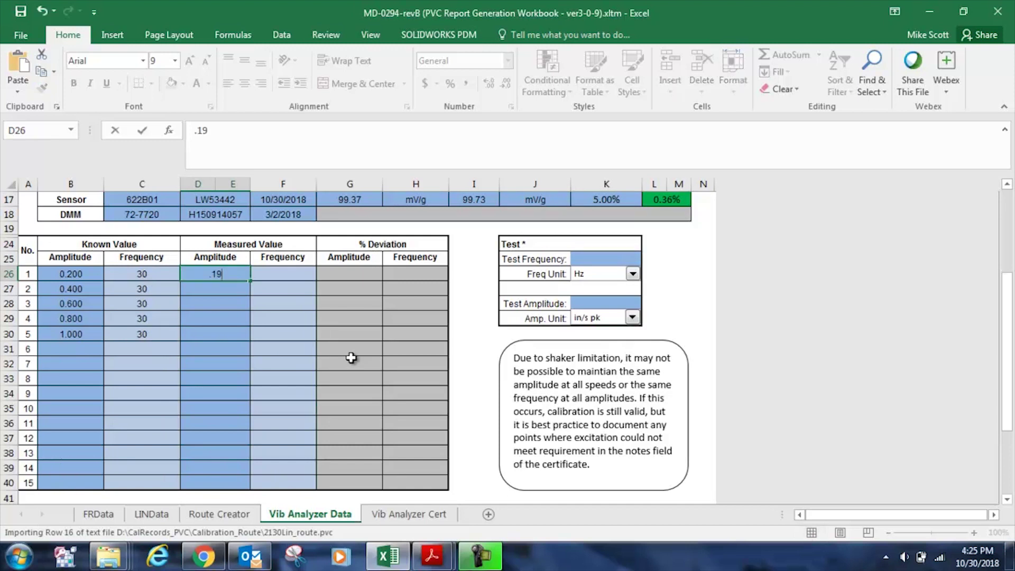
text(7)
key(Return)
text(.395)
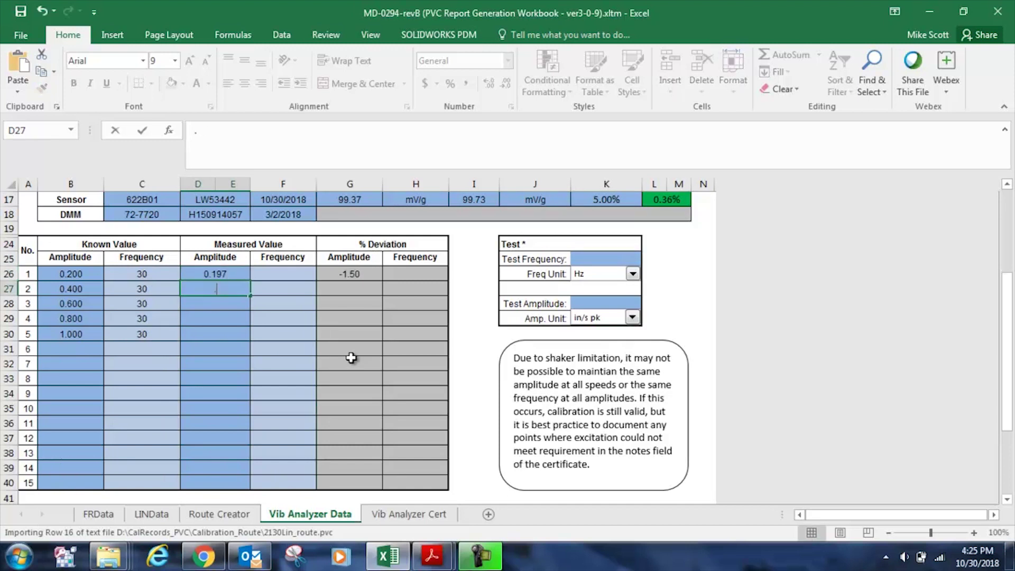
key(Return)
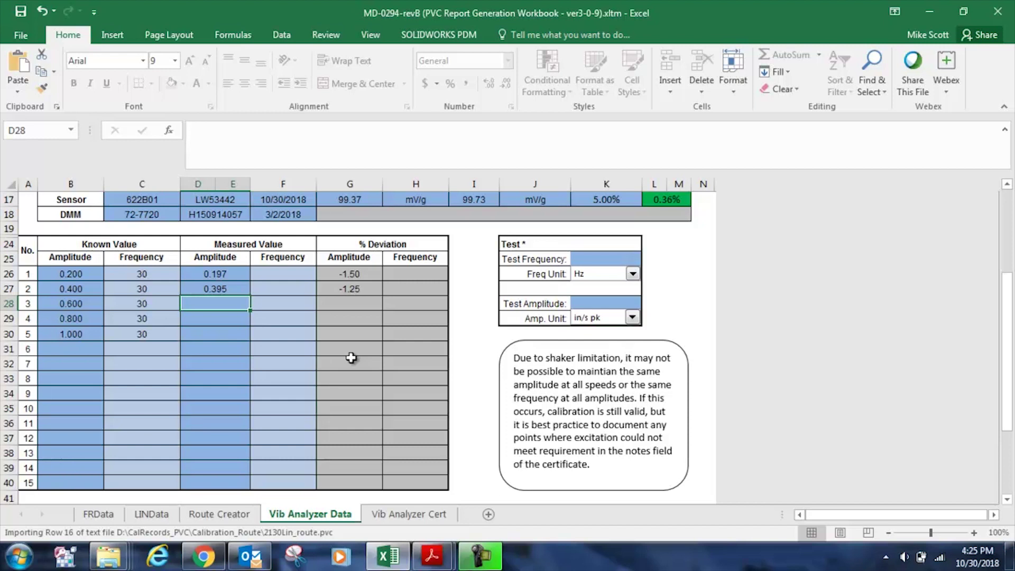
text(.593)
key(Return)
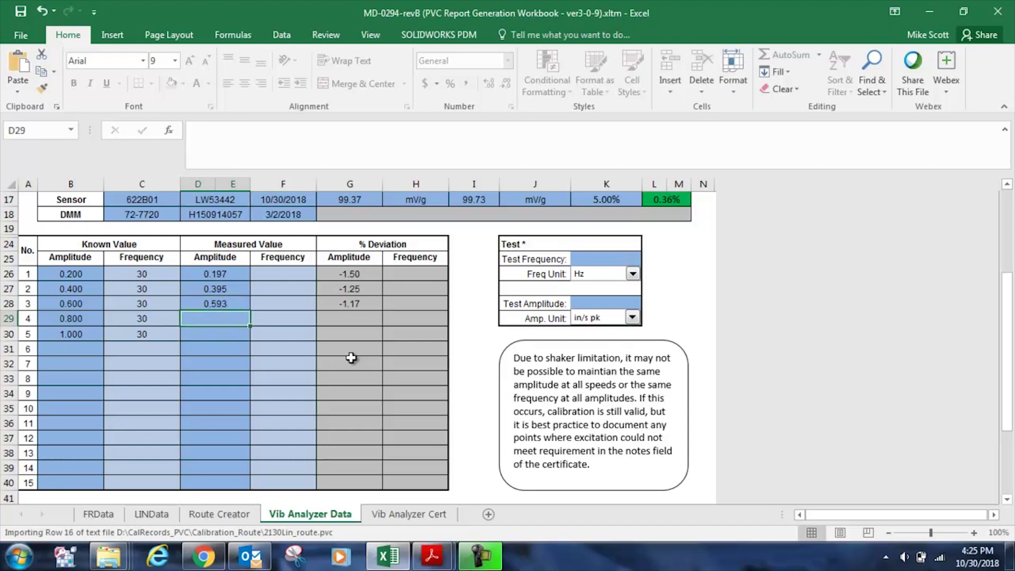
text(.)
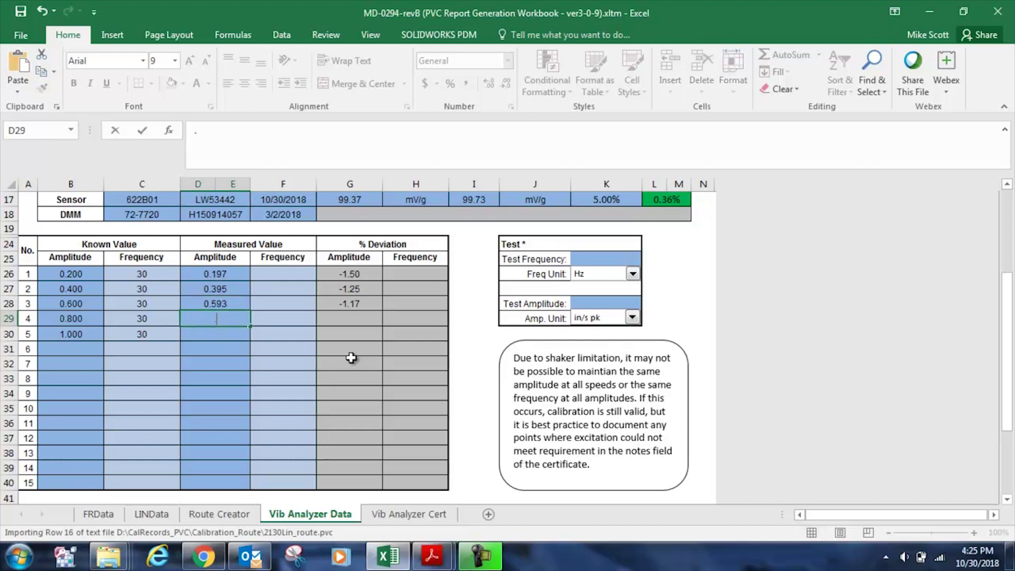
text(793)
key(Return)
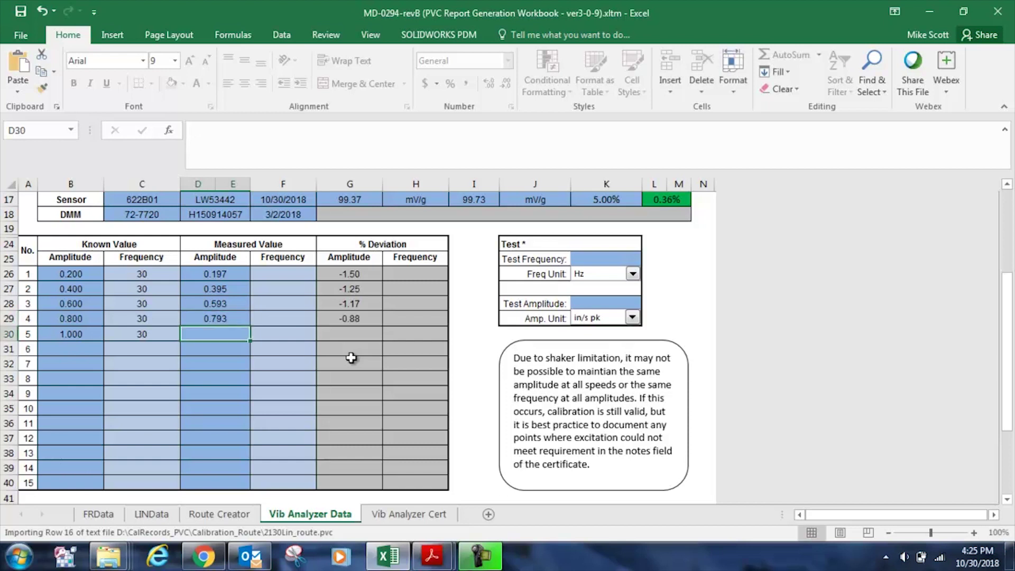
text(.992)
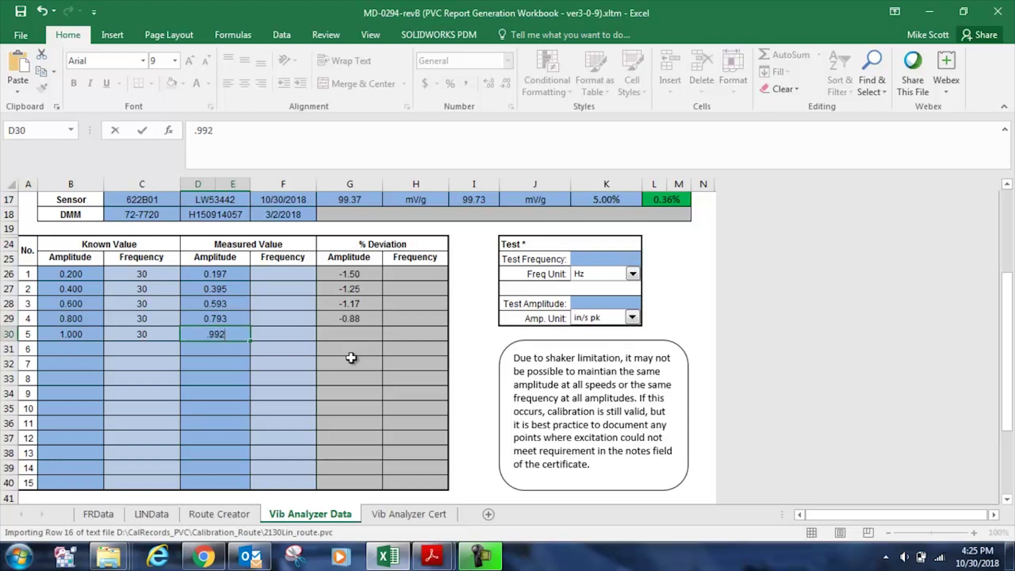
key(Return)
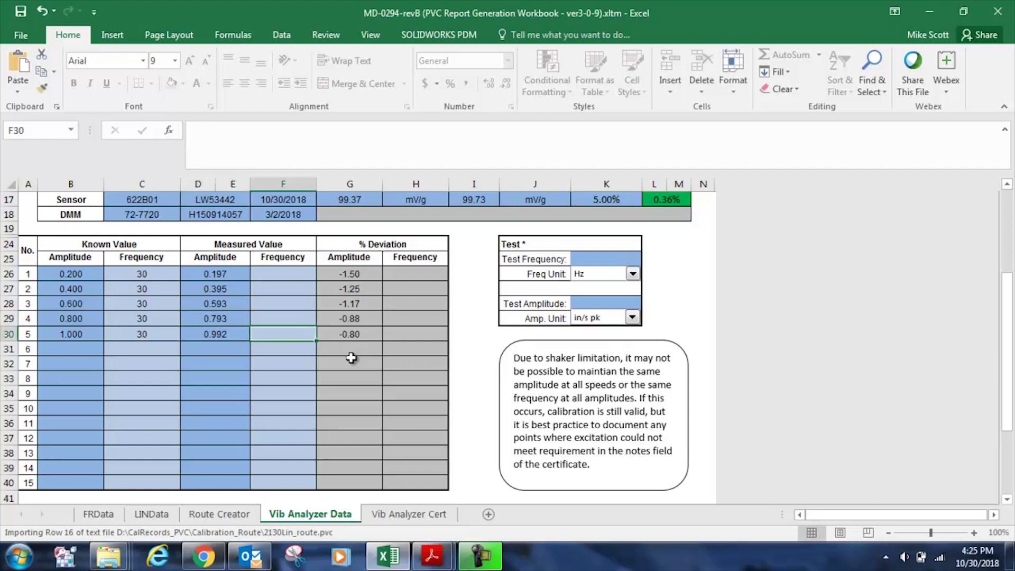
Enter a measured frequency of 30 for each of the test points 1 to 5
click(296, 275)
text(30)
key(Return)
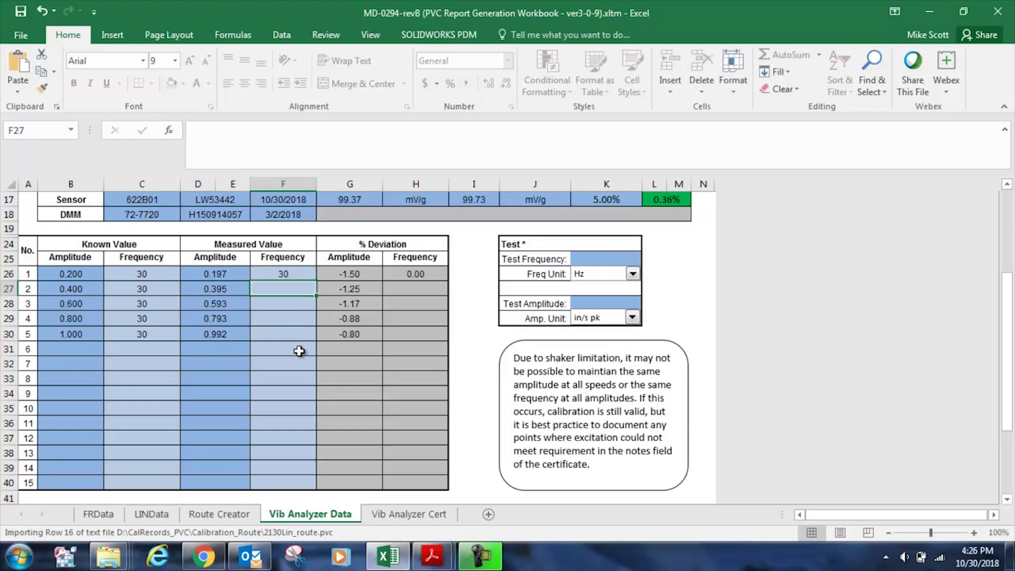
text(30)
key(Return)
text(30)
key(Return)
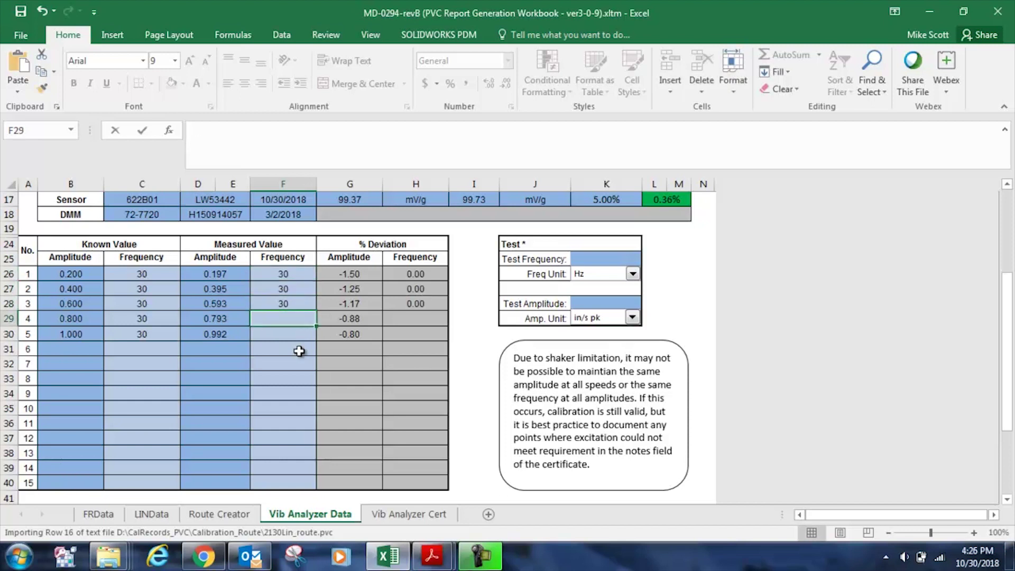
text(30)
key(Return)
text(30)
key(Return)
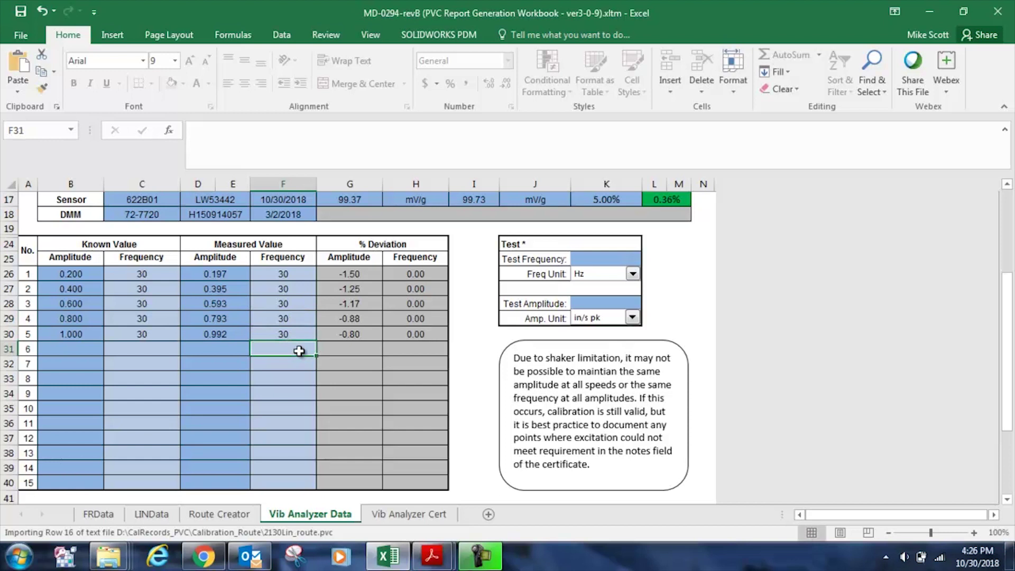
Set the linearity test's test frequency to 30 Hz
click(602, 260)
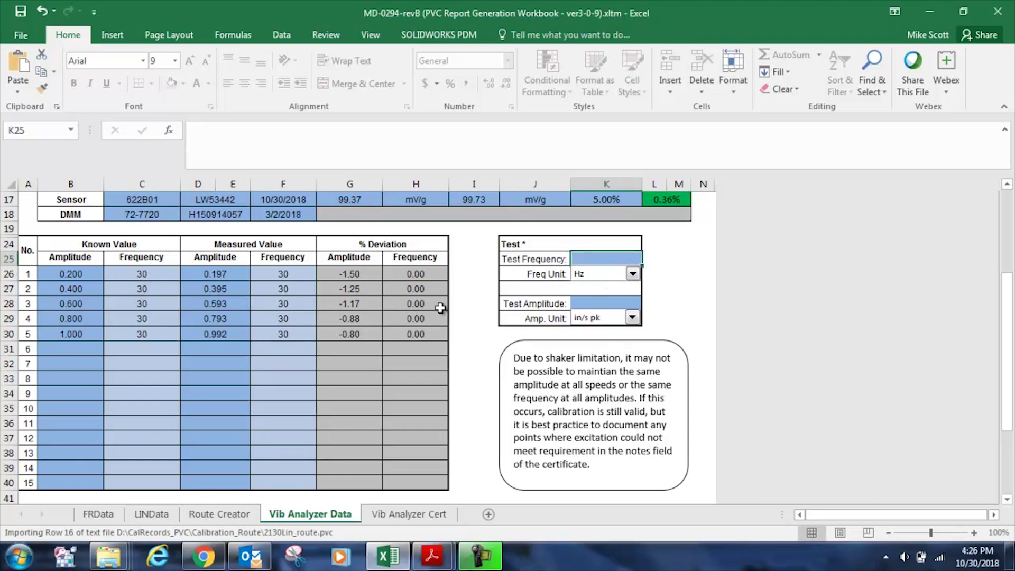
text(30)
key(Return)
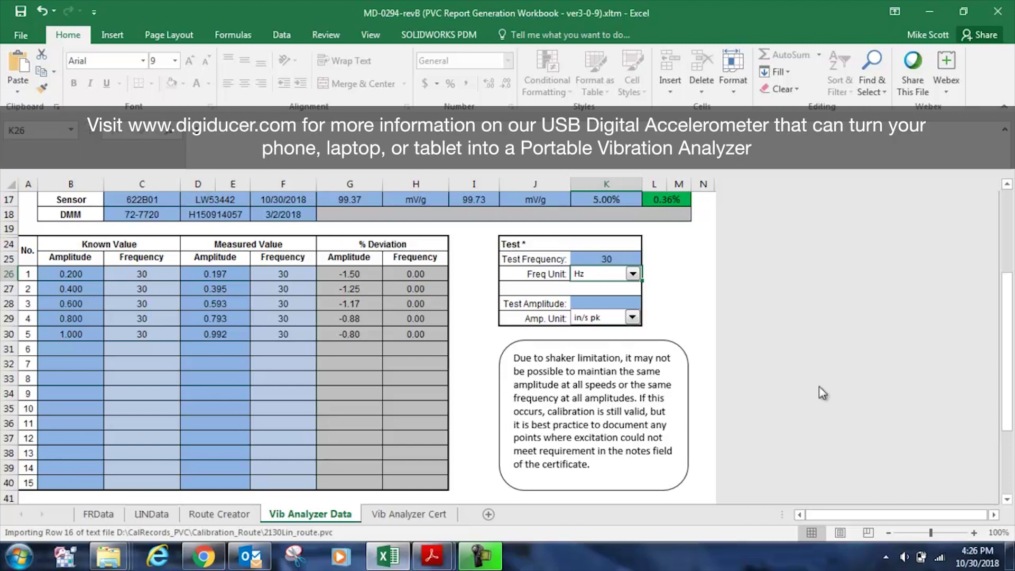
Generate the linearity test certification from the completed analyzer data form
mouse_move(1010, 364)
mouse_down()
mouse_move(1013, 333)
mouse_move(1013, 349)
mouse_up()
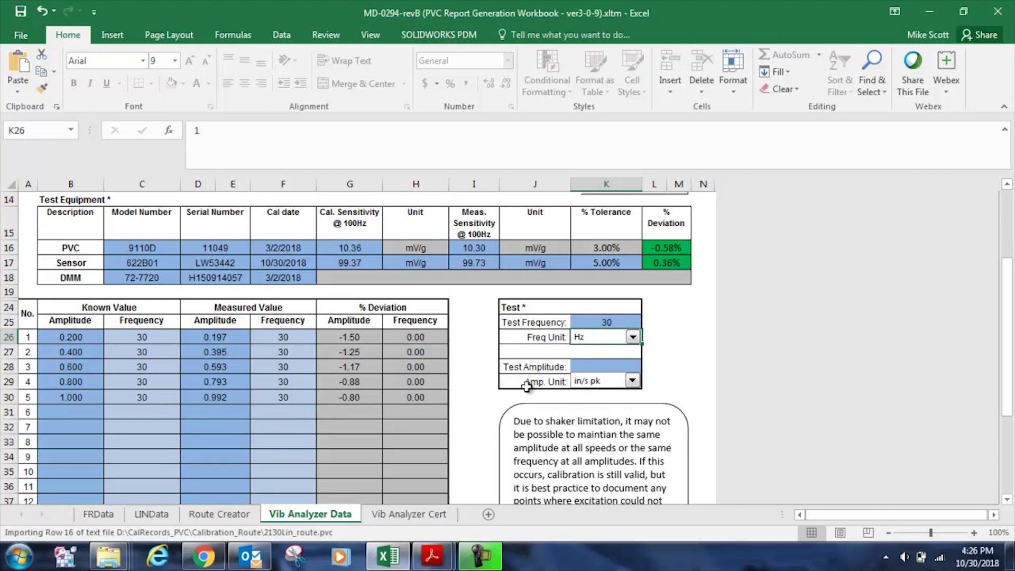
drag(1007, 368, 1003, 292)
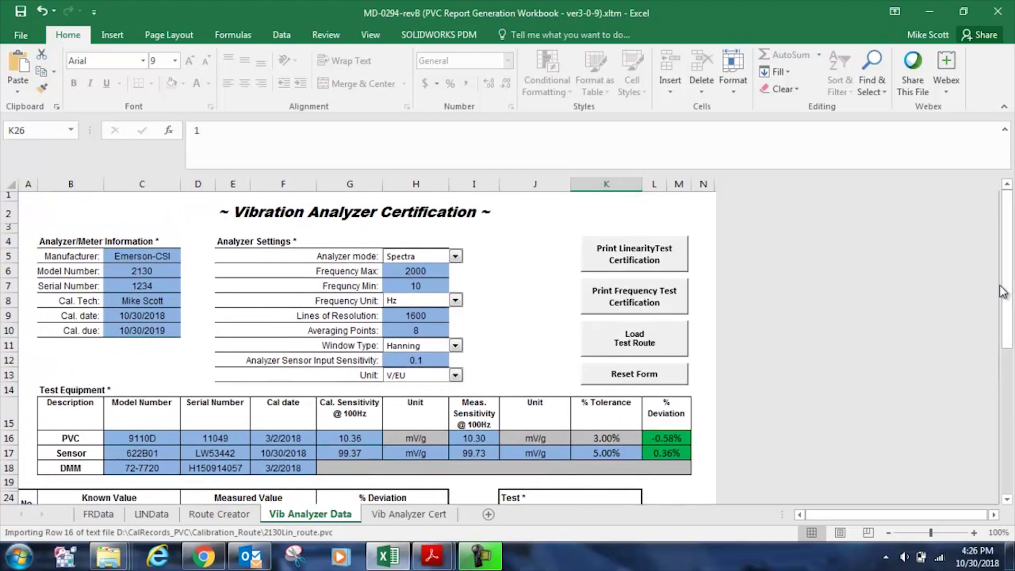
click(626, 259)
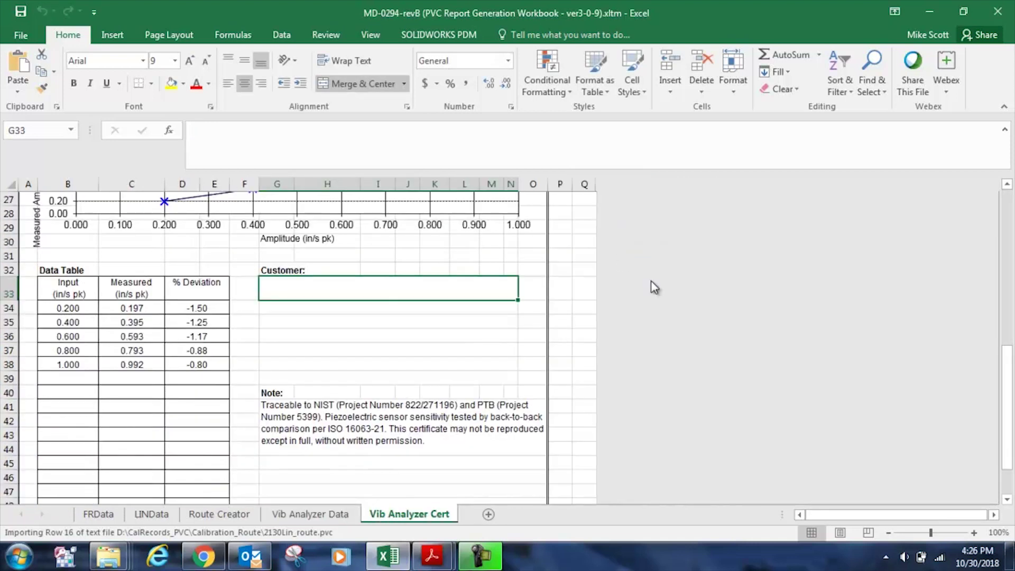
Review the certificate's linearity test summary, amplitude linearity chart, data table, customer field and traceability note
drag(1012, 389, 1013, 222)
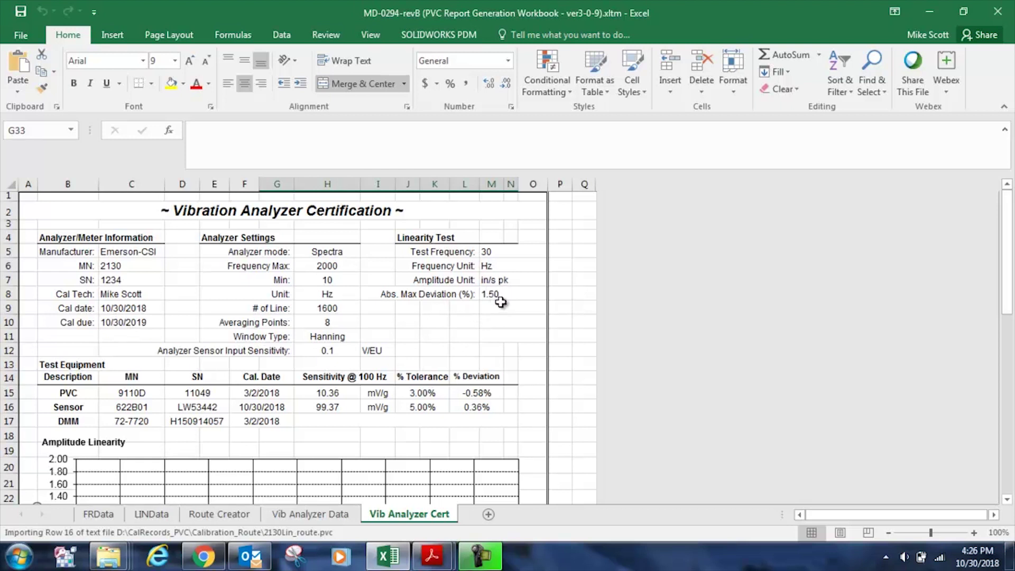
drag(1009, 276, 1011, 331)
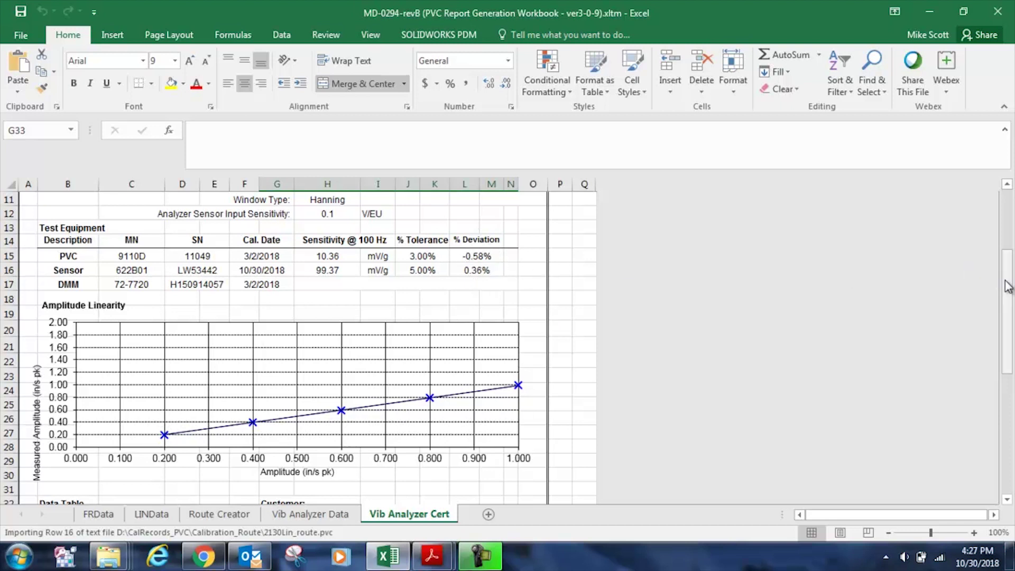
drag(1006, 283, 1014, 380)
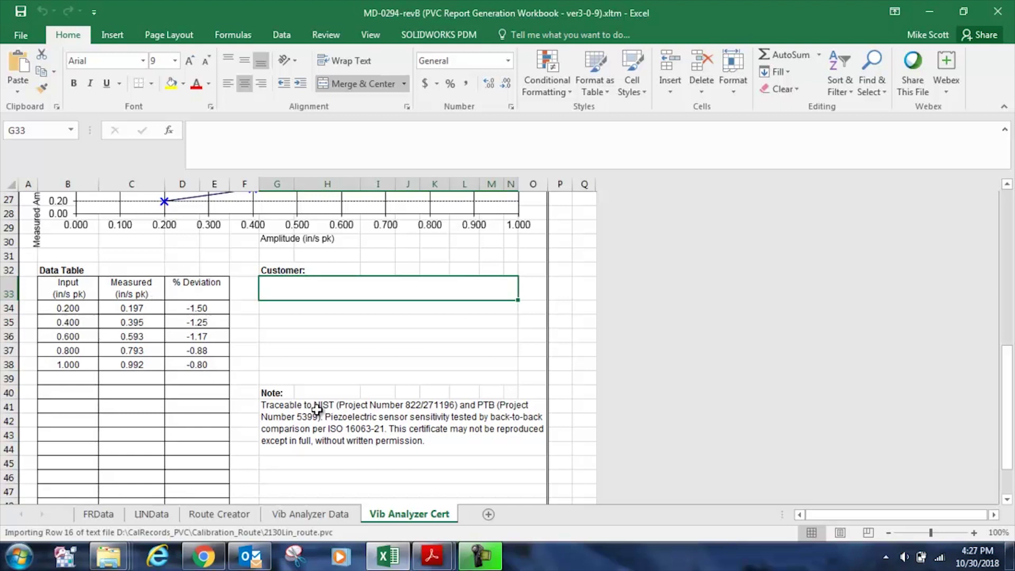
click(399, 423)
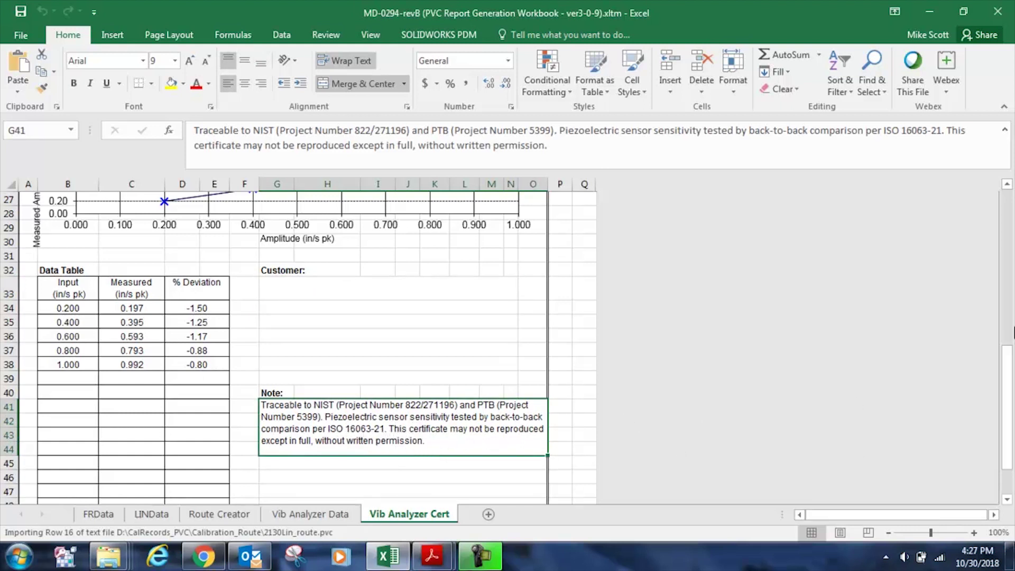
drag(1014, 334, 998, 216)
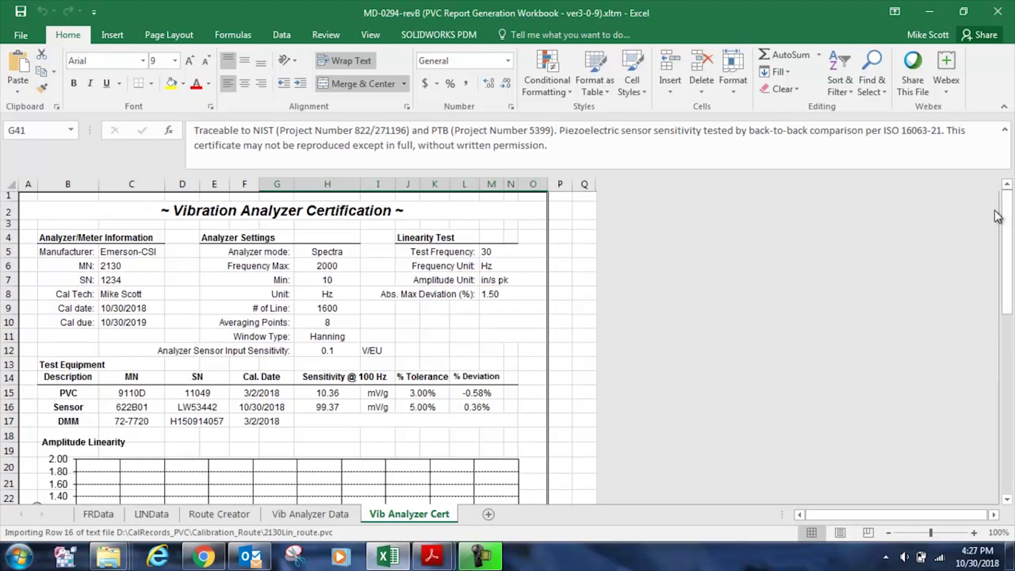